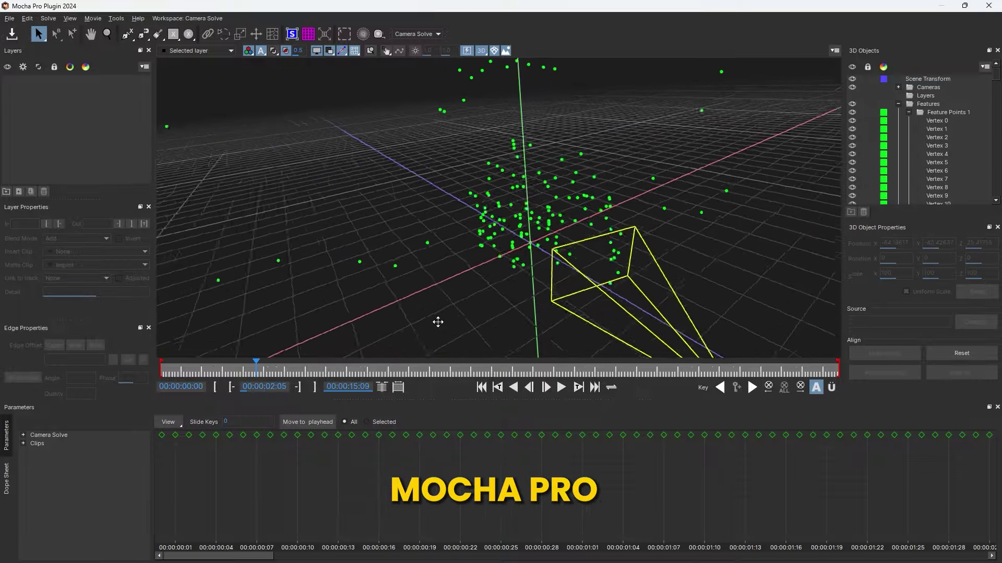
Orbit the solved 3D point cloud, then scrub the footage to watch the tracked points
{"action": "left_click_drag", "start_coordinate": [437, 322], "coordinate": [259, 300]}
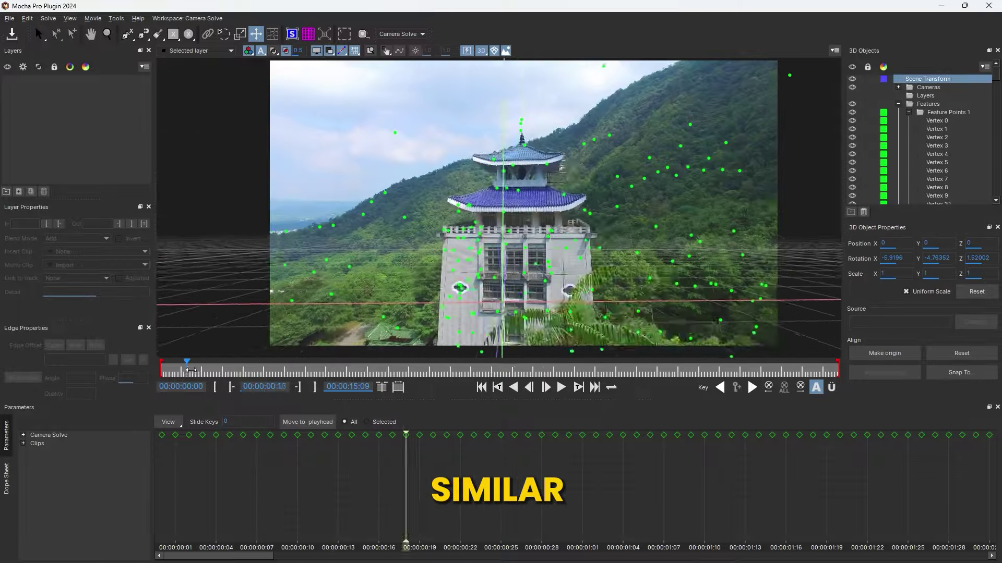
{"action": "left_click_drag", "start_coordinate": [191, 370], "coordinate": [315, 374]}
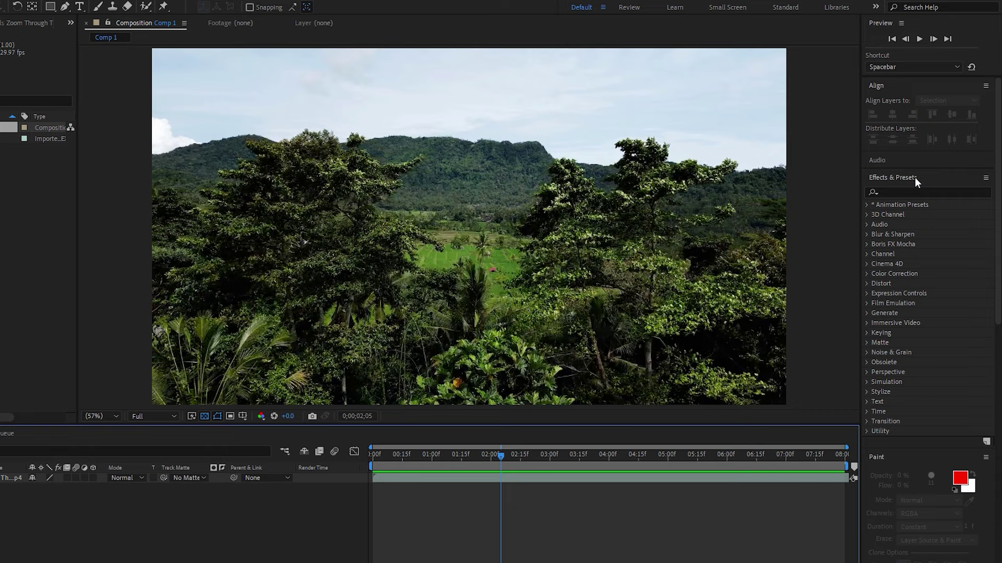
Search the Effects & Presets list for 'transform' and scroll through the results
{"action": "left_click", "coordinate": [892, 192]}
{"action": "type", "text": "transform"}
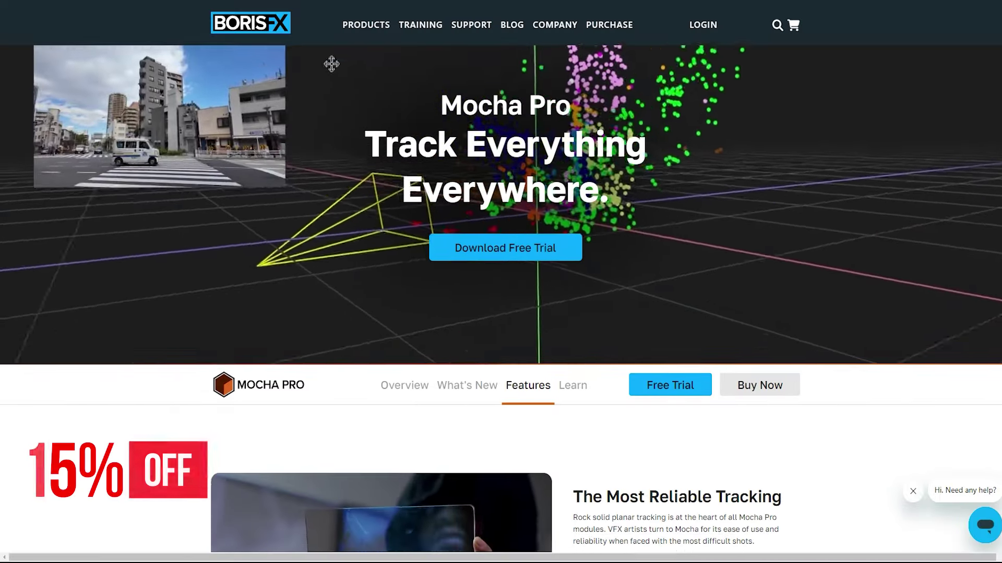
{"action": "scroll", "coordinate": [501, 298], "scroll_direction": "down", "scroll_amount": 3}
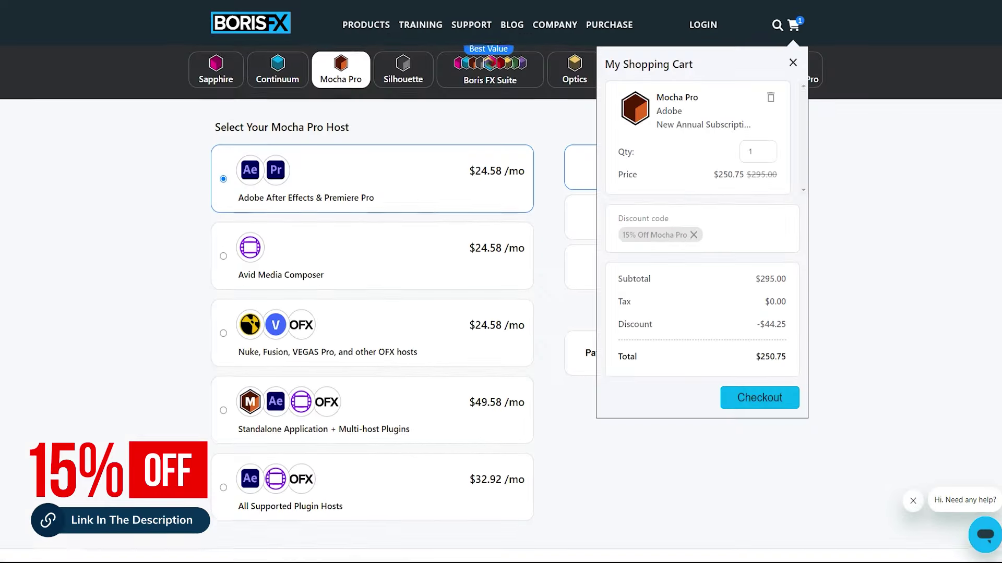
{"action": "scroll", "coordinate": [372, 298], "scroll_direction": "down", "scroll_amount": 1}
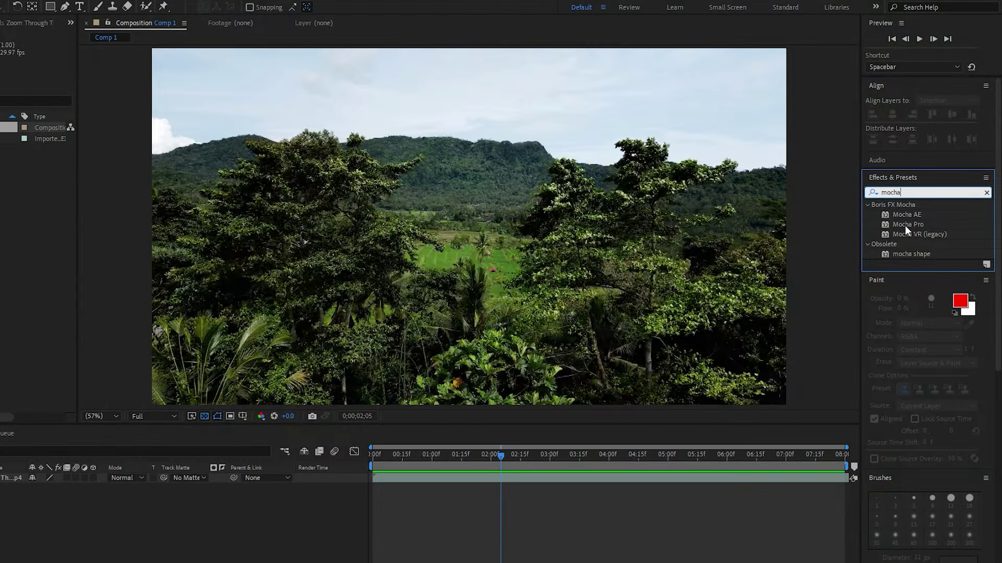
Apply Mocha Pro to the Zoom Through Trees.mp4 layer at Full resolution and launch its Mocha window
{"action": "left_click_drag", "start_coordinate": [905, 225], "coordinate": [551, 405]}
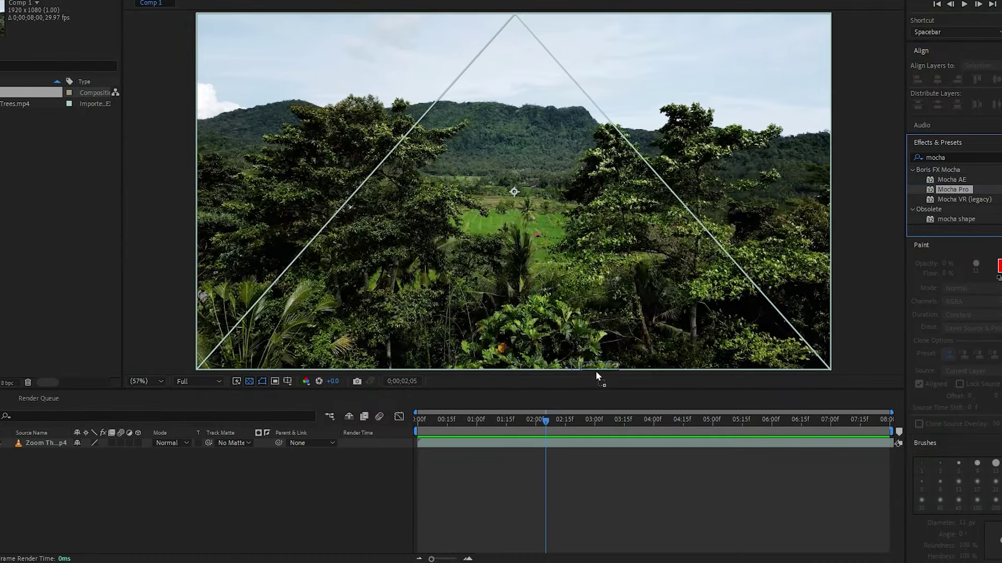
{"action": "left_click_drag", "start_coordinate": [596, 371], "coordinate": [558, 446]}
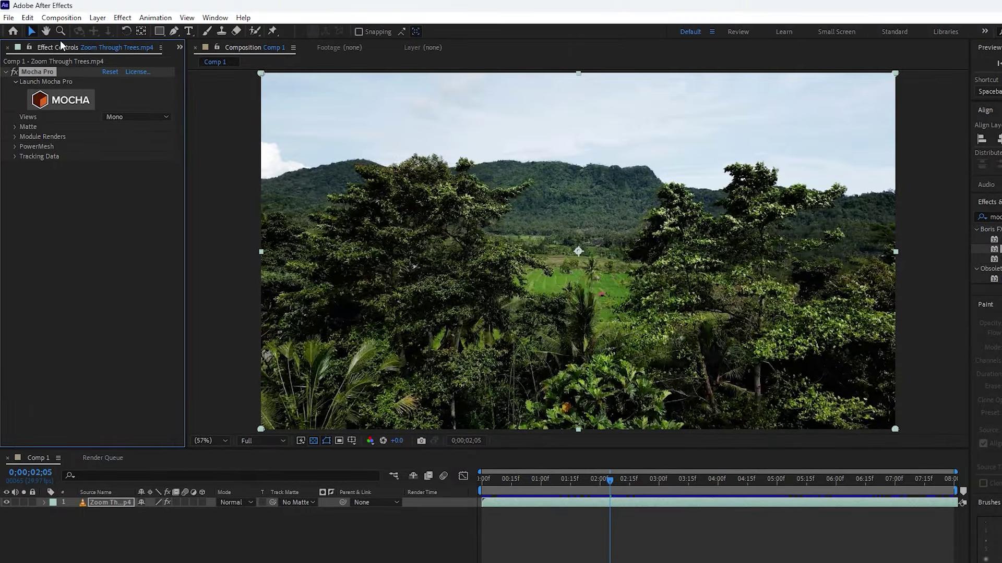
{"action": "left_click", "coordinate": [65, 103]}
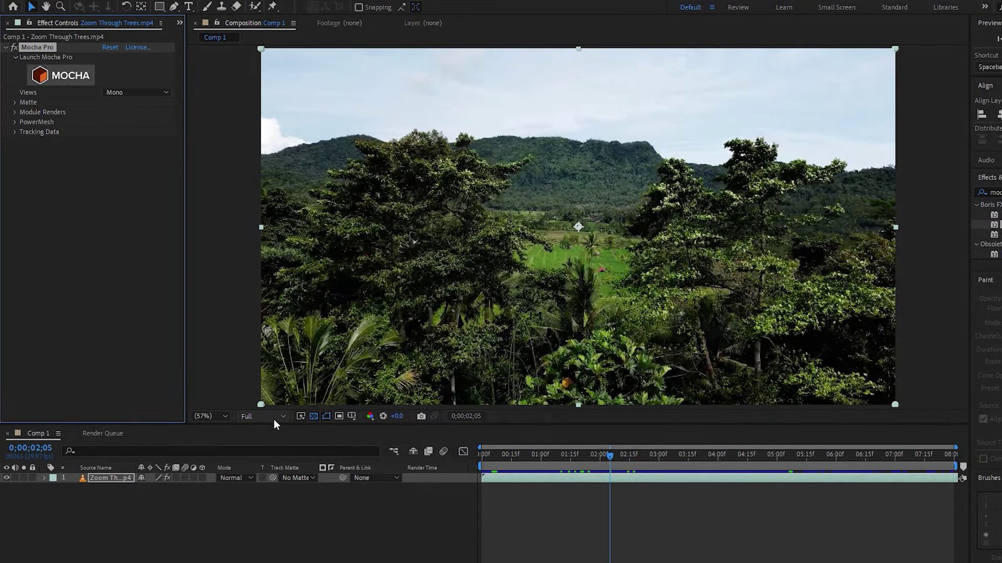
{"action": "left_click", "coordinate": [273, 442]}
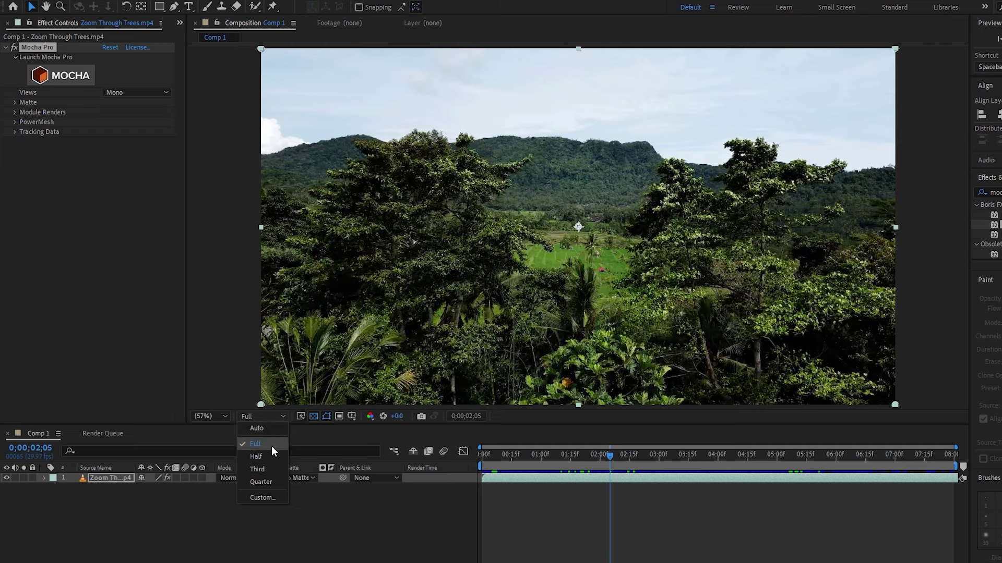
{"action": "left_click", "coordinate": [271, 445]}
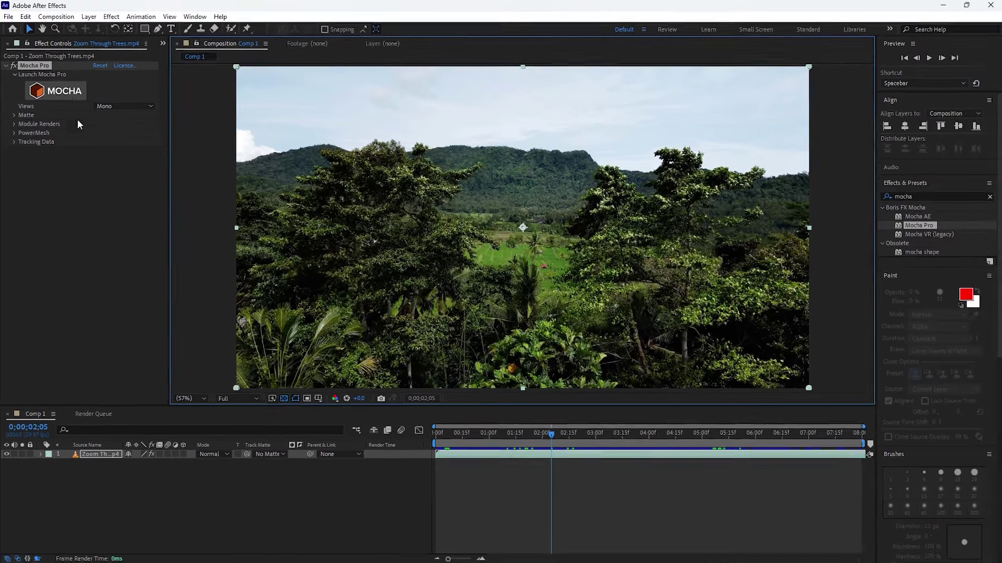
{"action": "left_click", "coordinate": [76, 73]}
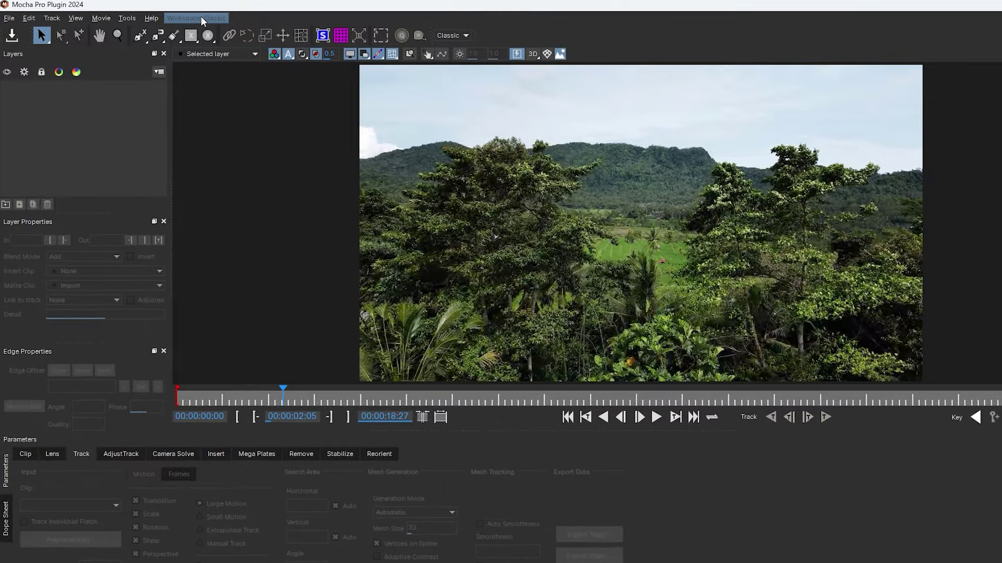
Choose the Camera Solve workspace layout from the Workspace dropdown
{"action": "left_click", "coordinate": [199, 19]}
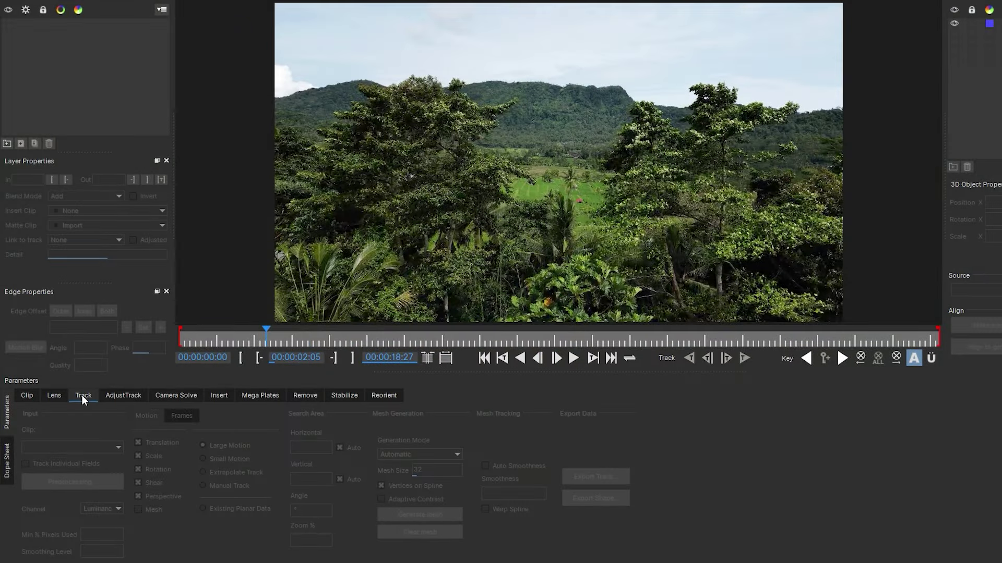
Show the Camera Solve parameters, with auto features on and Min trackers/frame at 12
{"action": "left_click", "coordinate": [339, 396]}
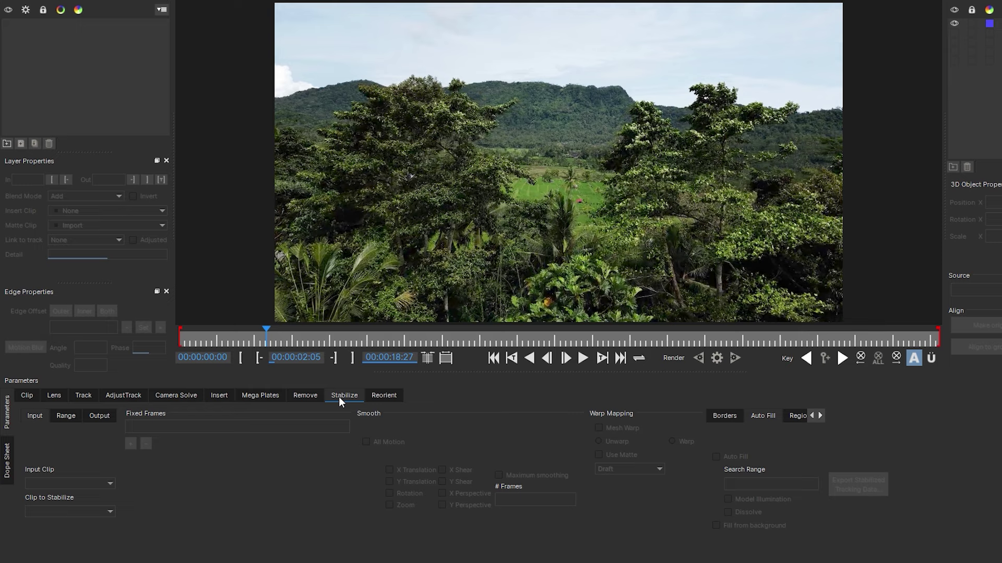
{"action": "left_click", "coordinate": [187, 395]}
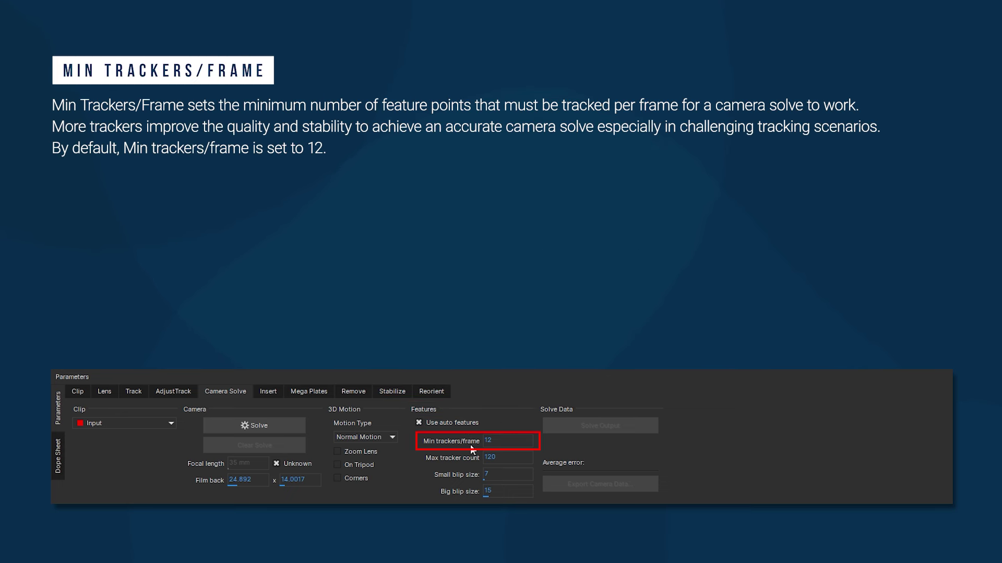
{"action": "mouse_move", "coordinate": [470, 444]}
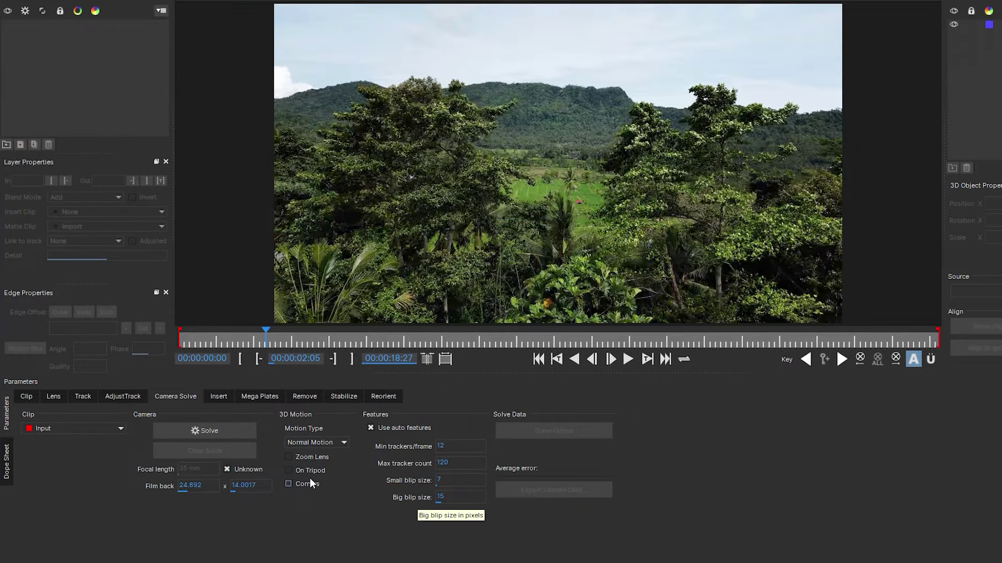
Run the camera solve, ending with green tracked points at 1.42861 average error
{"action": "left_click", "coordinate": [210, 430]}
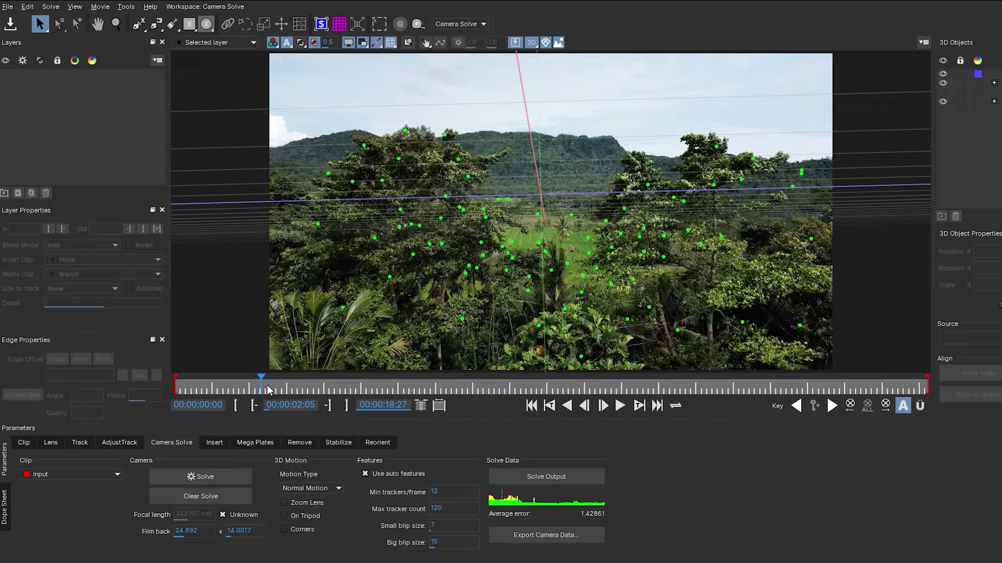
{"action": "left_click_drag", "start_coordinate": [256, 388], "coordinate": [293, 347]}
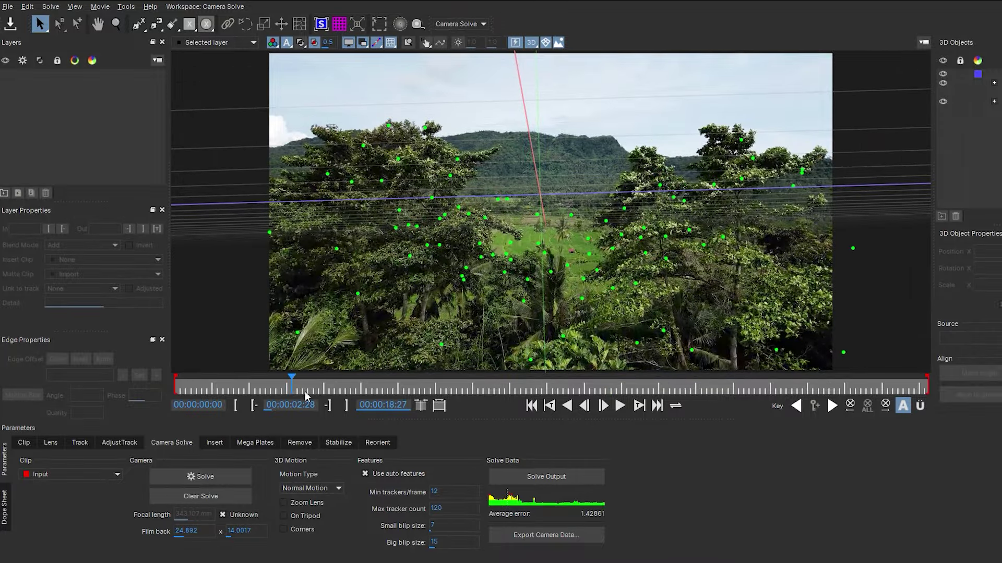
{"action": "mouse_move", "coordinate": [290, 387]}
{"action": "left_mouse_down"}
{"action": "mouse_move", "coordinate": [489, 407]}
{"action": "mouse_move", "coordinate": [304, 389]}
{"action": "left_mouse_up"}
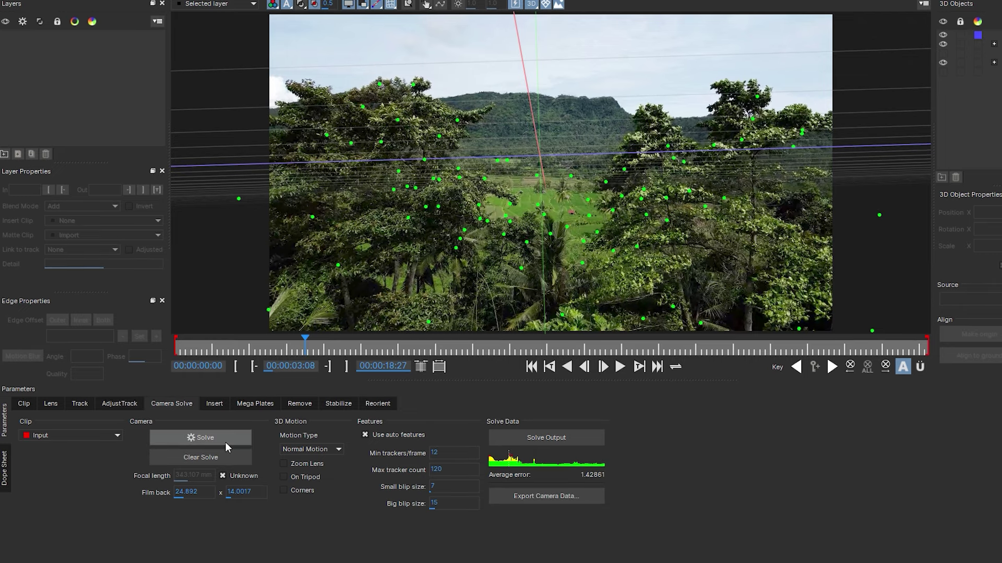
{"action": "left_click", "coordinate": [192, 494]}
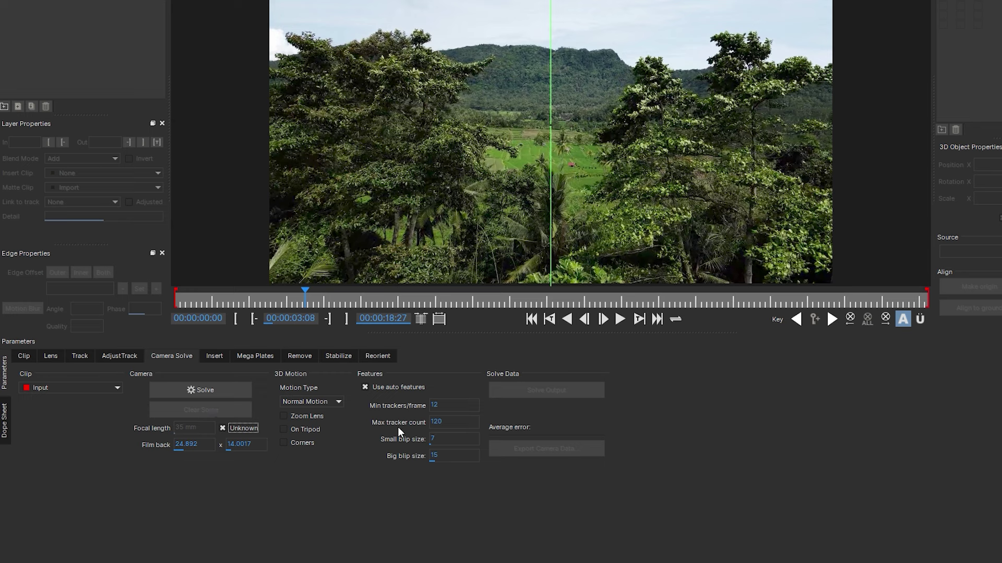
{"action": "left_click_drag", "start_coordinate": [439, 422], "coordinate": [446, 428]}
{"action": "left_click", "coordinate": [211, 390]}
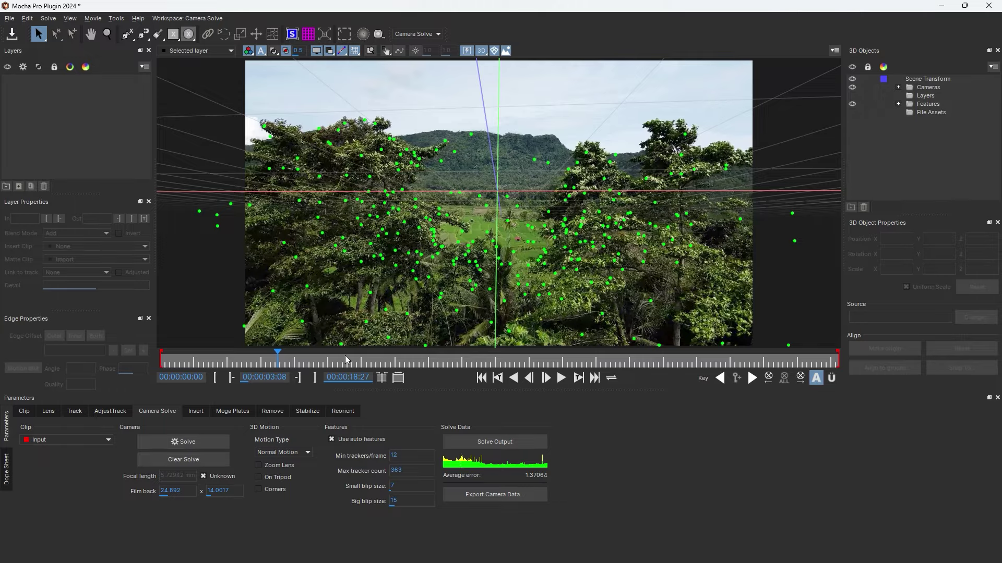
{"action": "mouse_move", "coordinate": [278, 361]}
{"action": "left_mouse_down"}
{"action": "mouse_move", "coordinate": [387, 369]}
{"action": "mouse_move", "coordinate": [277, 368]}
{"action": "left_mouse_up"}
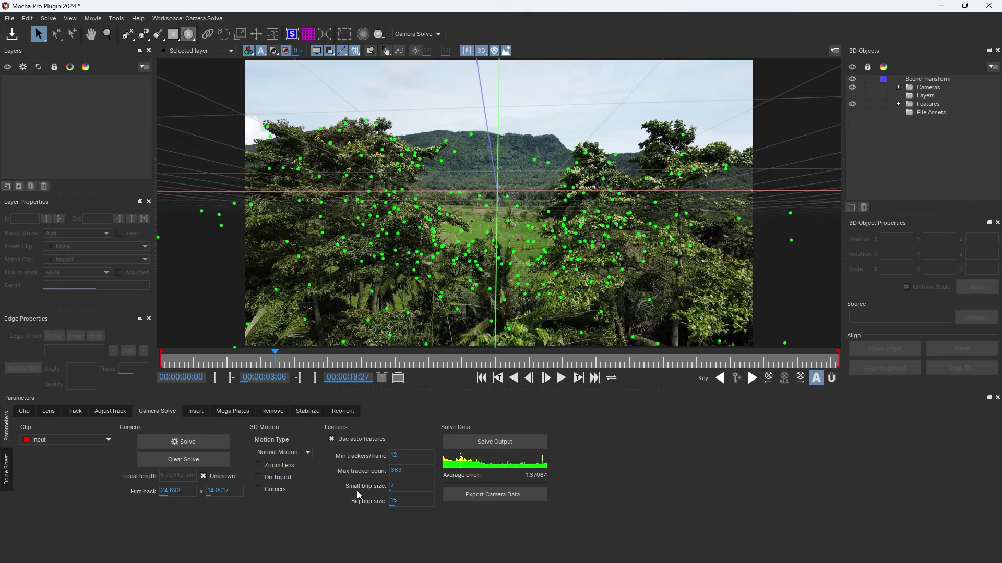
{"action": "left_click_drag", "start_coordinate": [276, 365], "coordinate": [254, 362]}
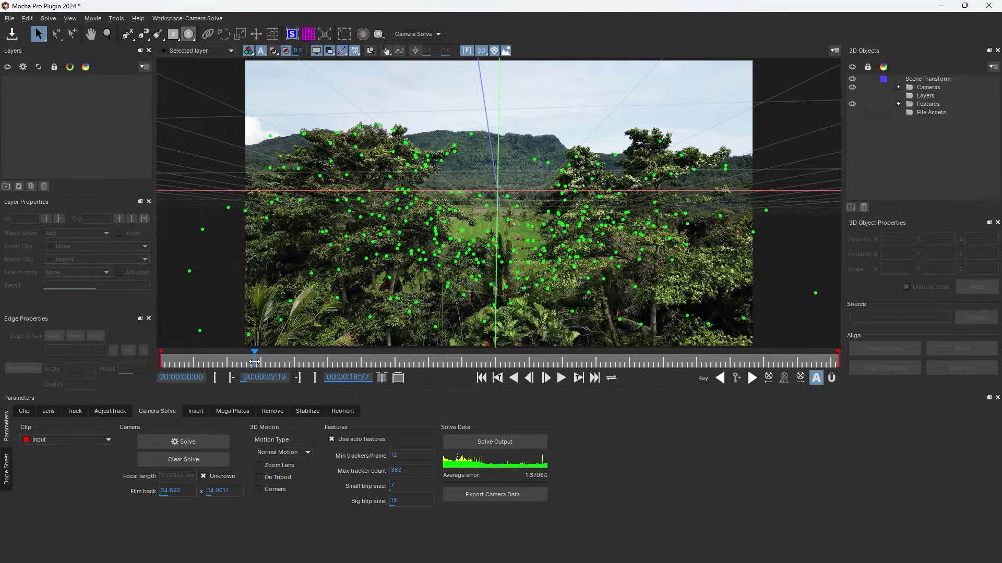
{"action": "left_click_drag", "start_coordinate": [254, 362], "coordinate": [442, 374]}
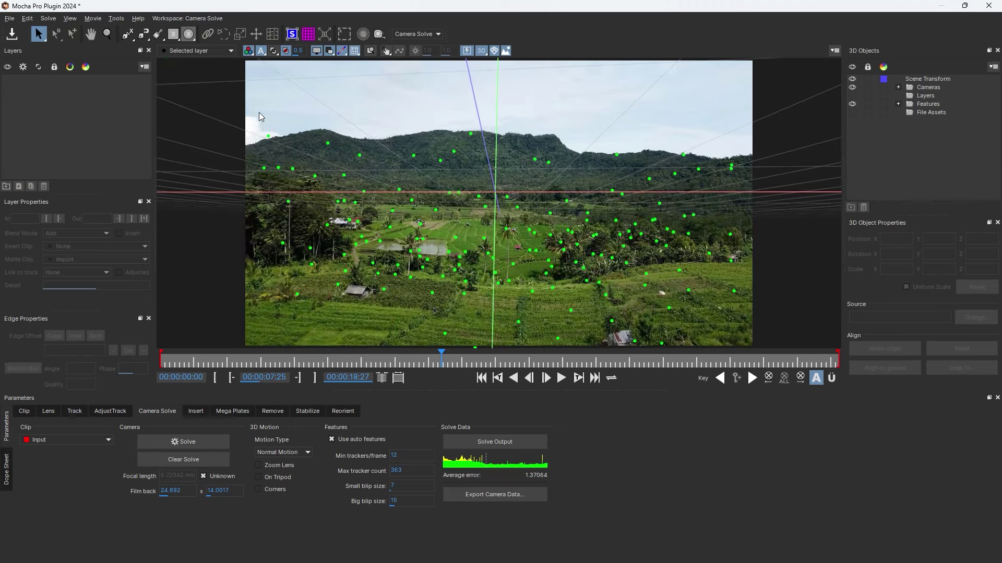
Marquee-select the feature points over the left rice fields and expand their Features list
{"action": "left_click_drag", "start_coordinate": [259, 113], "coordinate": [492, 332]}
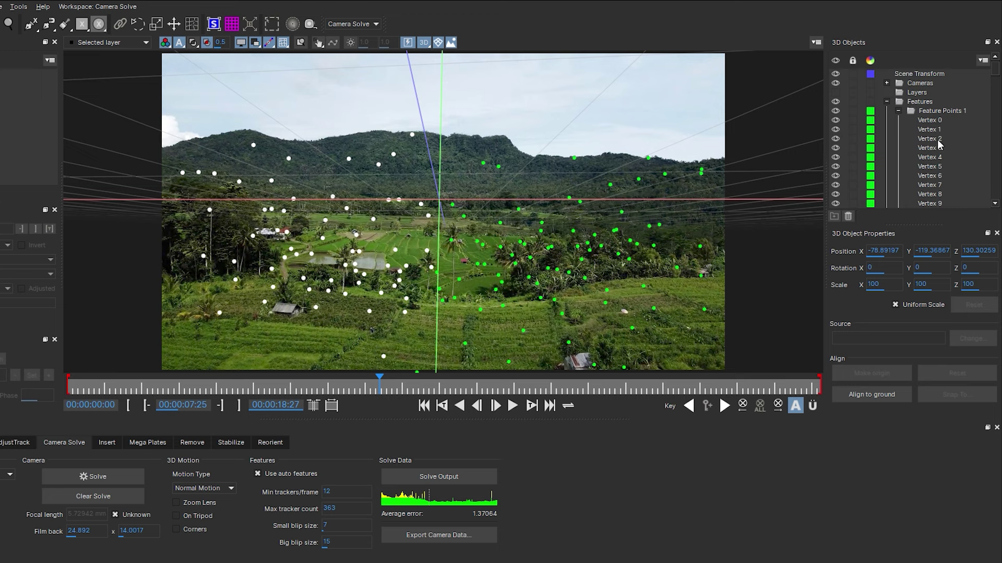
{"action": "left_click_drag", "start_coordinate": [995, 75], "coordinate": [997, 94]}
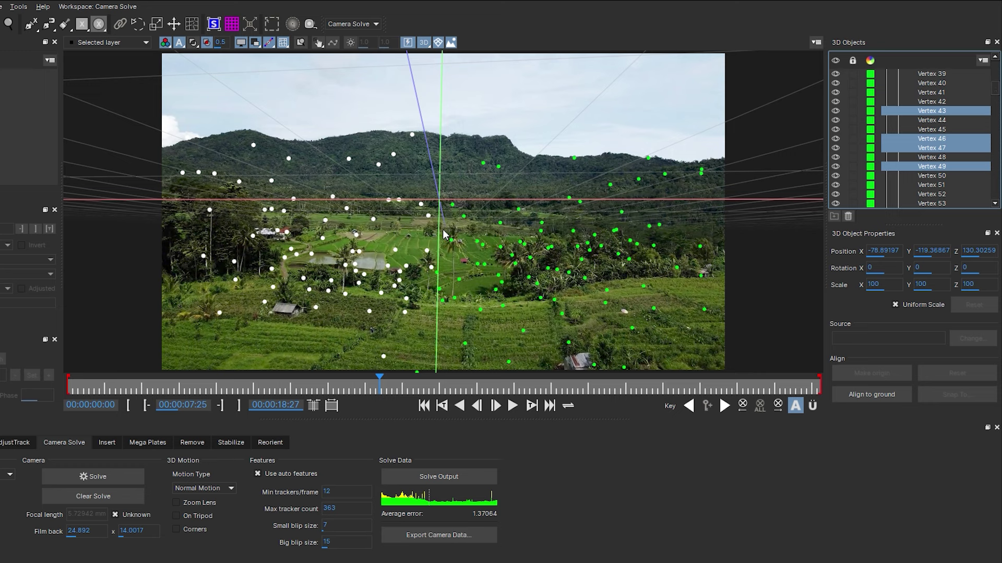
Recolour the selected left-field points yellow, then deselect them
{"action": "left_click", "coordinate": [870, 111]}
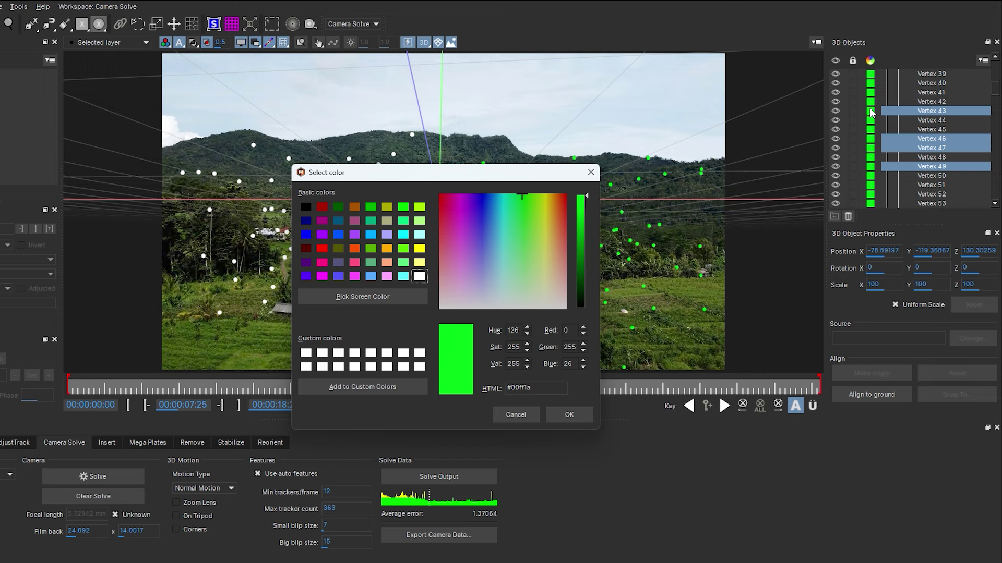
{"action": "left_click", "coordinate": [420, 249]}
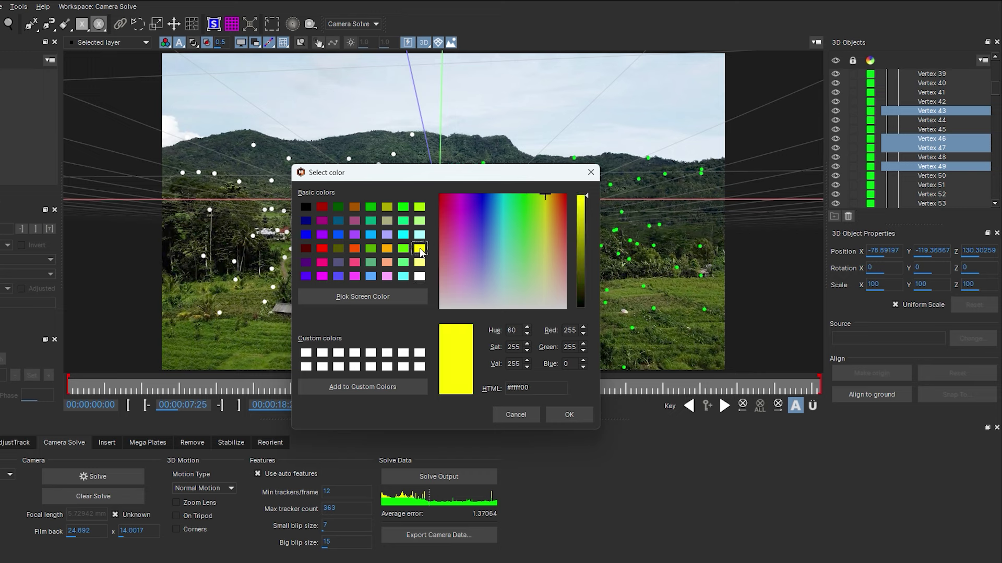
{"action": "left_click", "coordinate": [554, 414]}
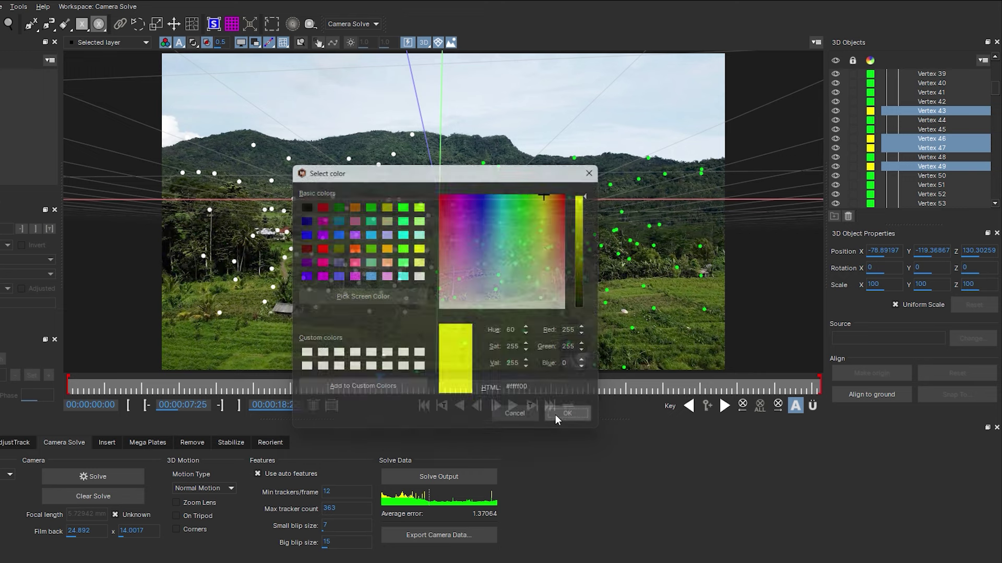
{"action": "left_click", "coordinate": [396, 225]}
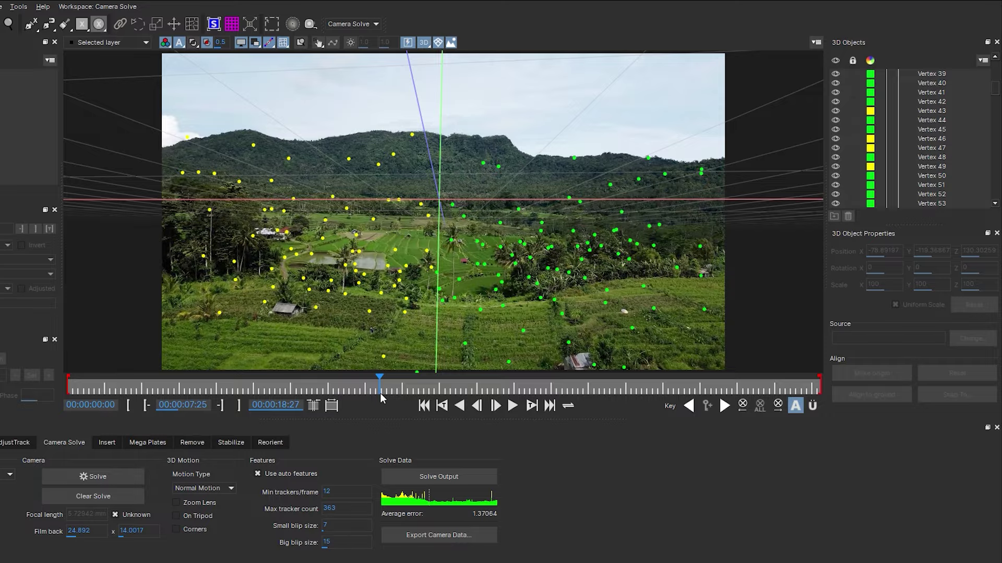
Scrub through the shot checking a tracked point, ending on frame 00:00:11:25
{"action": "left_click_drag", "start_coordinate": [379, 377], "coordinate": [245, 347]}
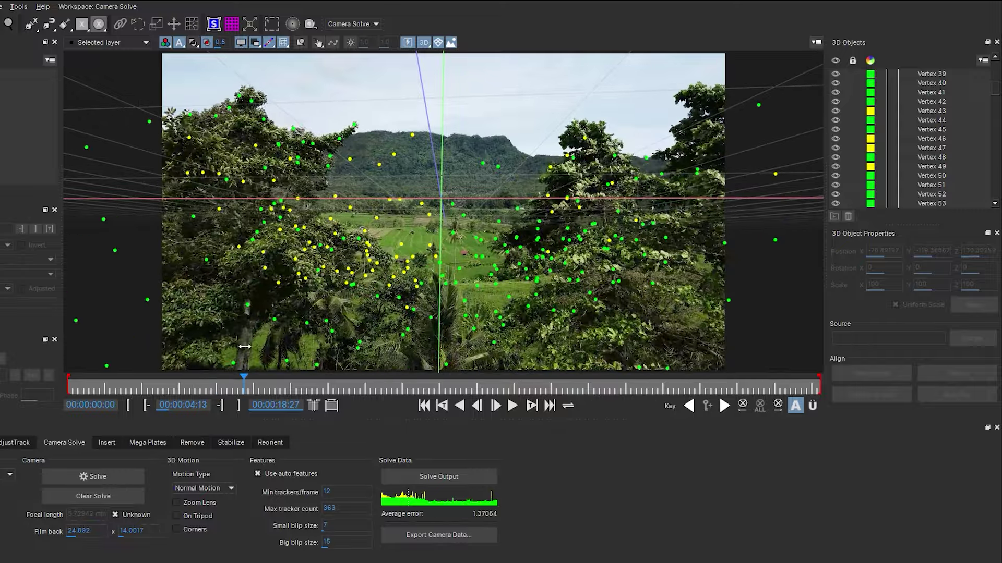
{"action": "left_click", "coordinate": [261, 209]}
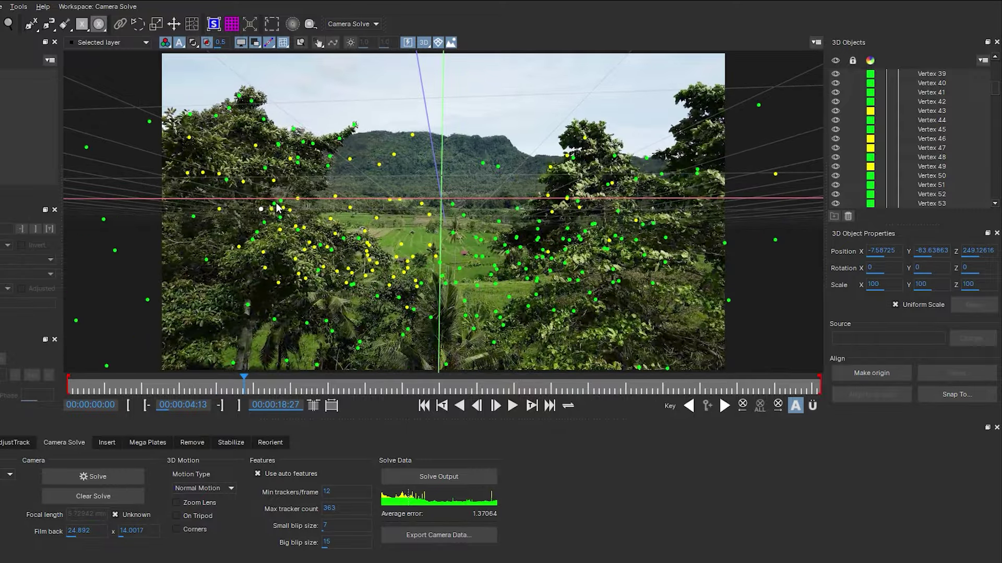
{"action": "left_click_drag", "start_coordinate": [249, 387], "coordinate": [270, 386]}
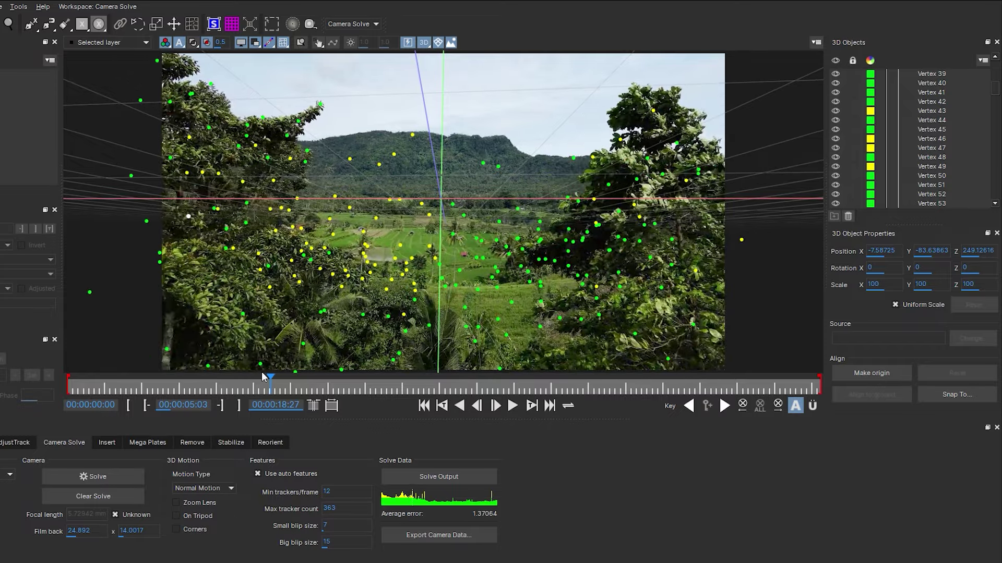
{"action": "left_click_drag", "start_coordinate": [272, 386], "coordinate": [497, 407]}
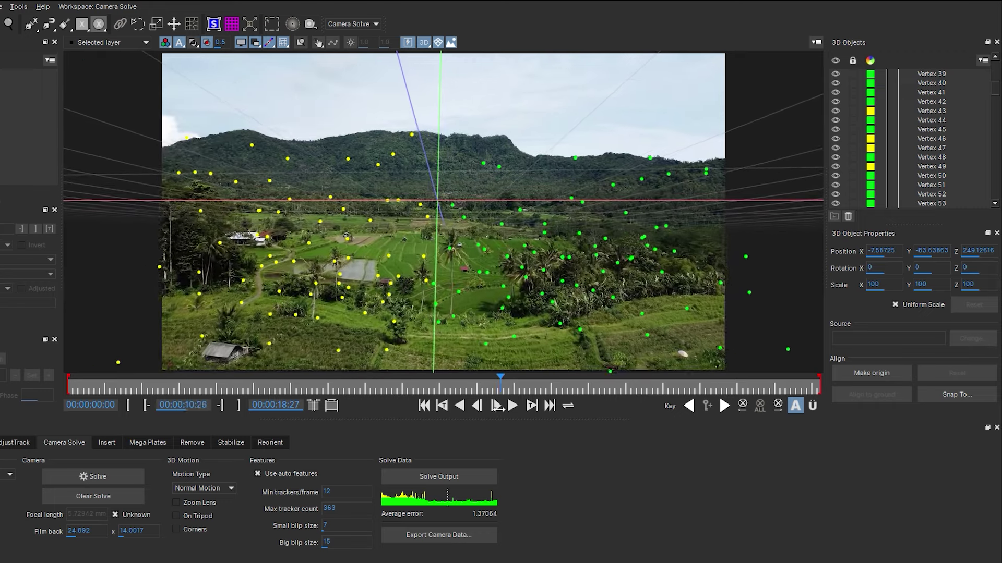
{"action": "left_click", "coordinate": [531, 406]}
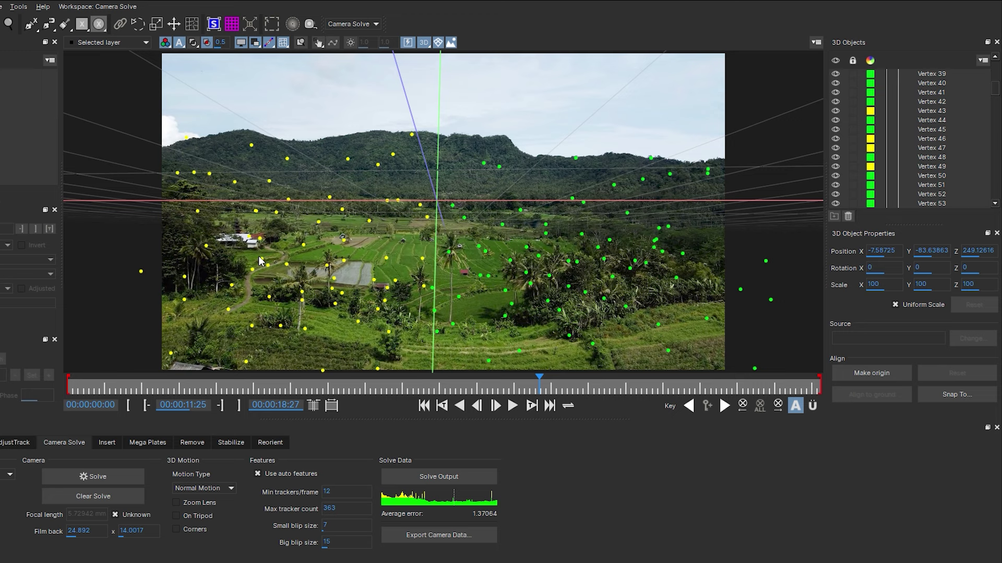
Select the rice-field trackers in two marquees and align the ground plane to them
{"action": "left_click_drag", "start_coordinate": [259, 256], "coordinate": [340, 284]}
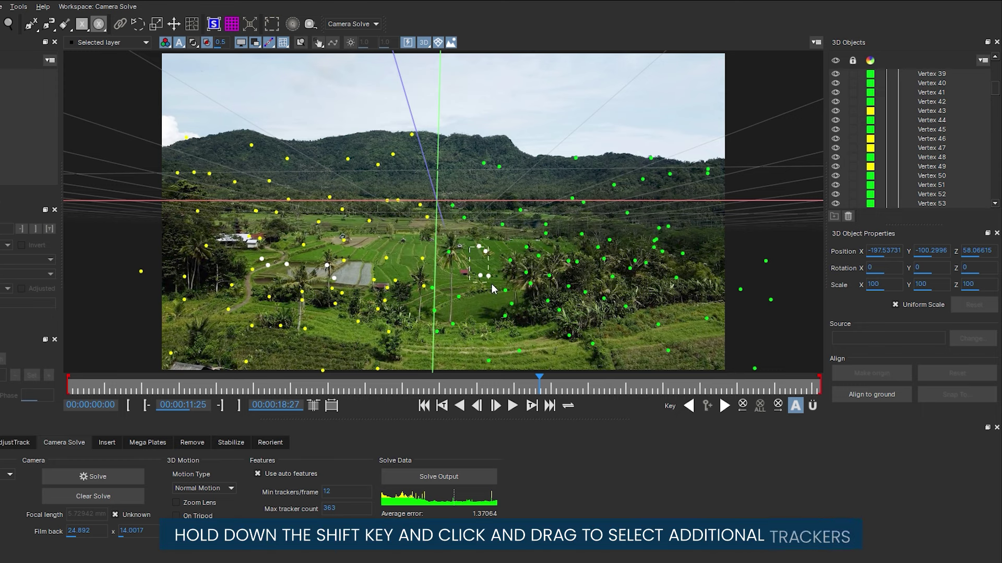
{"action": "left_click_drag", "start_coordinate": [470, 247], "coordinate": [511, 303]}
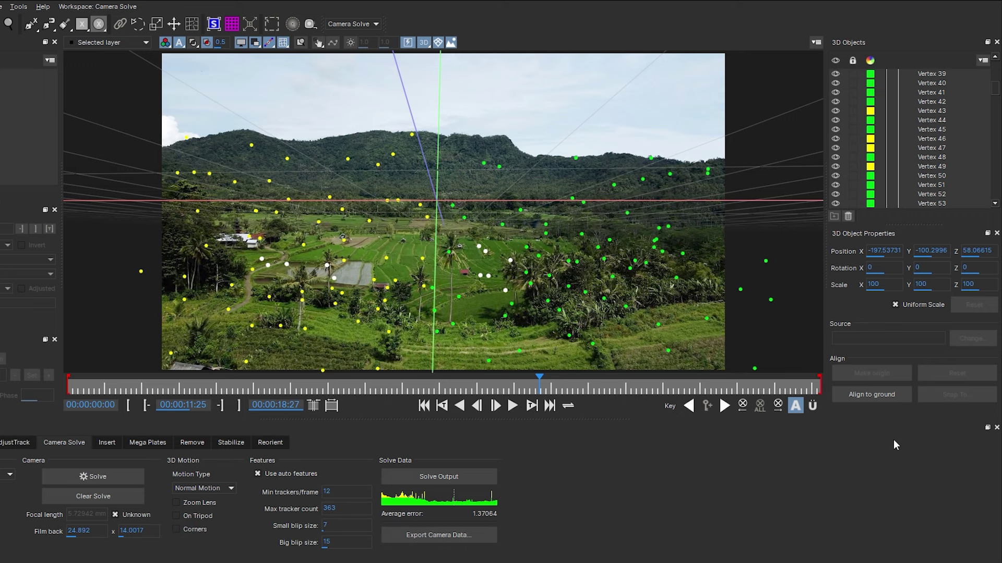
{"action": "left_click", "coordinate": [872, 395]}
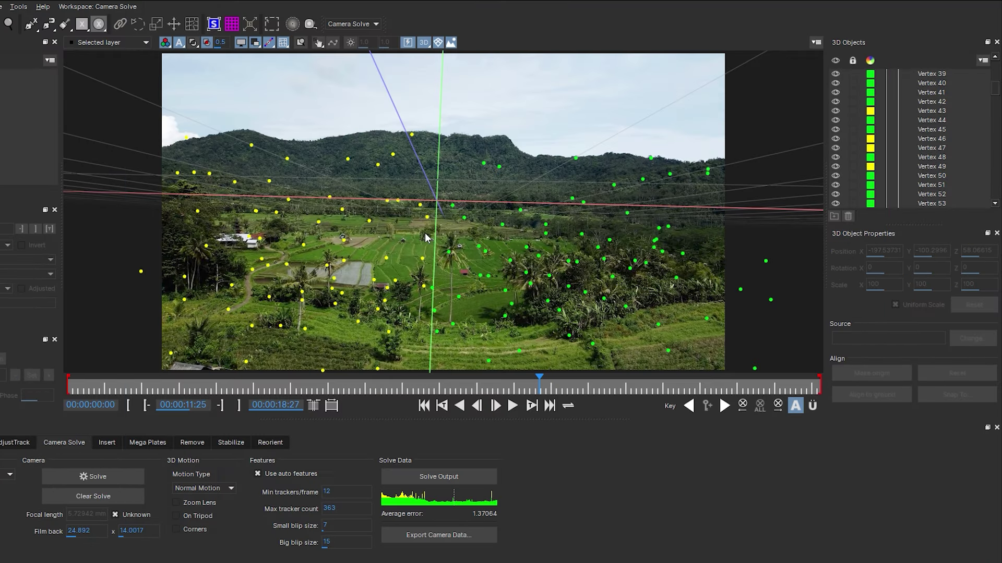
Make a tracked point in the middle of the rice field the 3D scene origin
{"action": "left_click", "coordinate": [423, 258]}
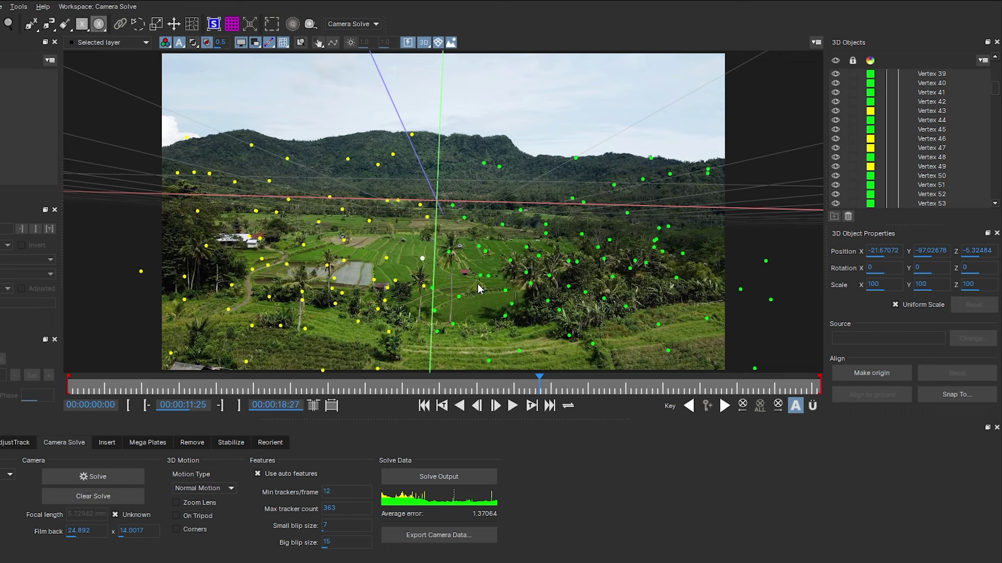
{"action": "left_click", "coordinate": [865, 376]}
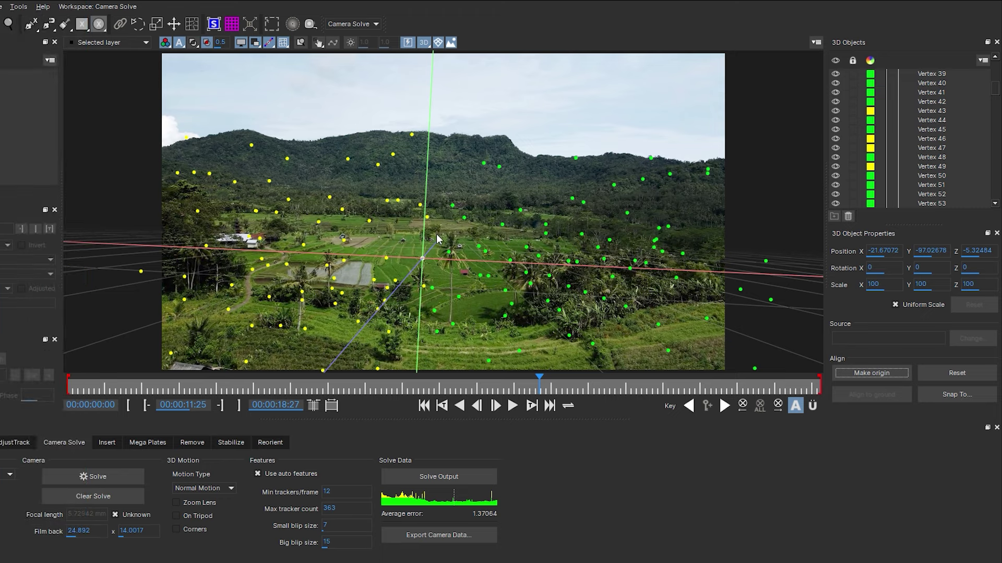
Orbit and dolly around the solved camera and yellow-green point cloud in a free 3D view
{"action": "left_click_drag", "start_coordinate": [436, 235], "coordinate": [433, 254]}
{"action": "scroll", "coordinate": [433, 254], "scroll_direction": "down", "scroll_amount": 5}
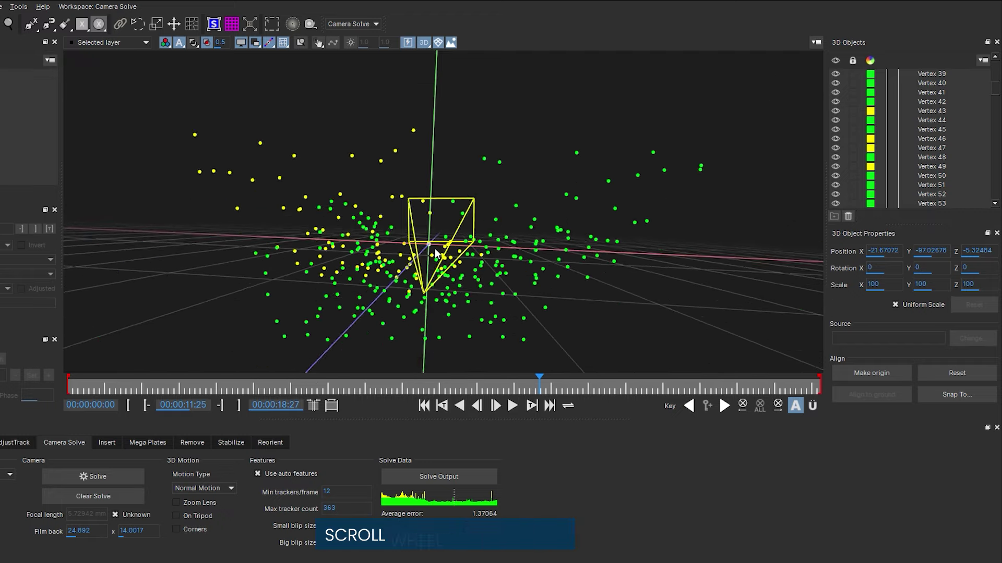
{"action": "scroll", "coordinate": [434, 248], "scroll_direction": "up", "scroll_amount": 1}
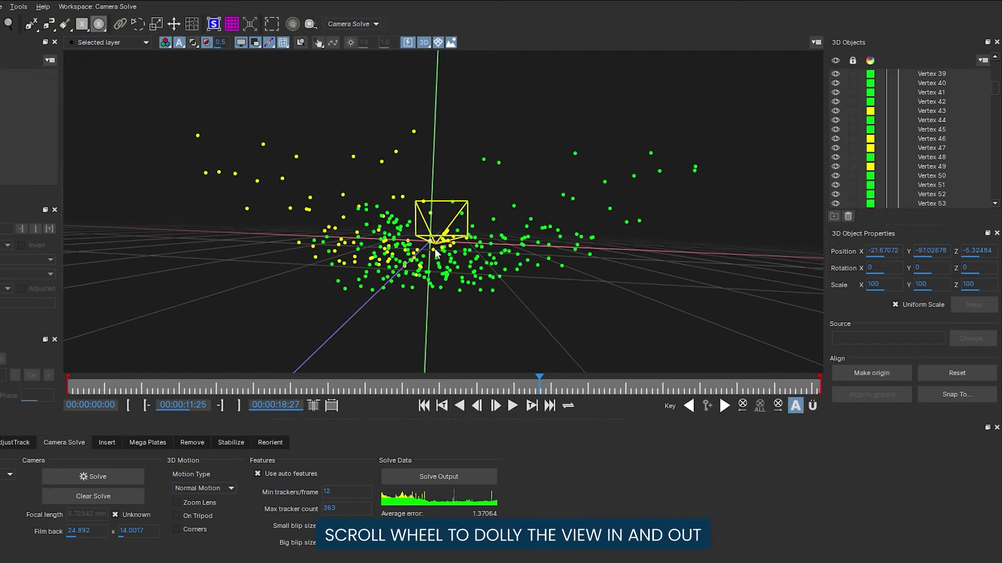
{"action": "scroll", "coordinate": [434, 248], "scroll_direction": "down", "scroll_amount": 2}
{"action": "scroll", "coordinate": [434, 249], "scroll_direction": "up", "scroll_amount": 4}
{"action": "scroll", "coordinate": [436, 253], "scroll_direction": "down", "scroll_amount": 2}
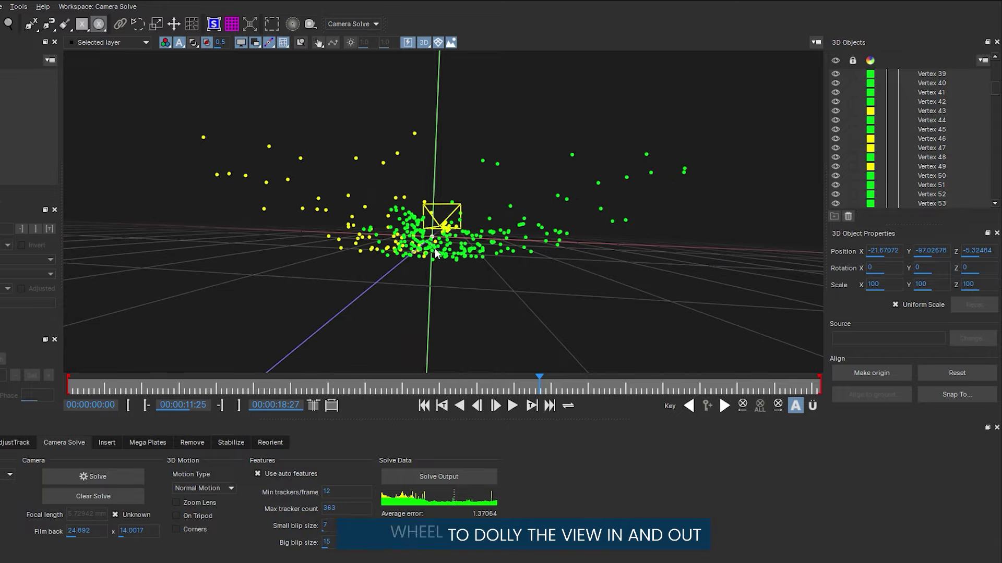
{"action": "scroll", "coordinate": [436, 253], "scroll_direction": "up", "scroll_amount": 1}
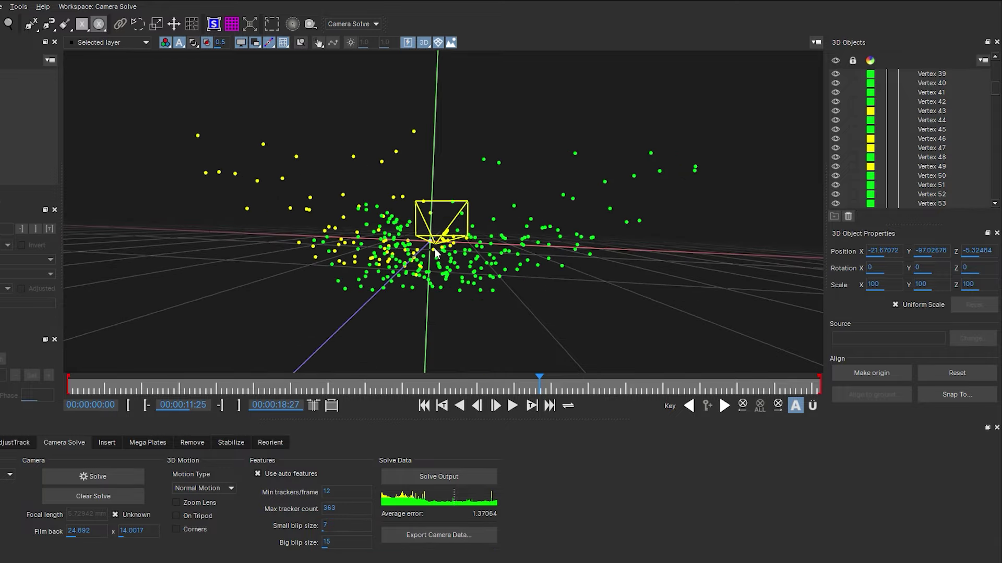
{"action": "left_click_drag", "start_coordinate": [436, 253], "coordinate": [451, 289]}
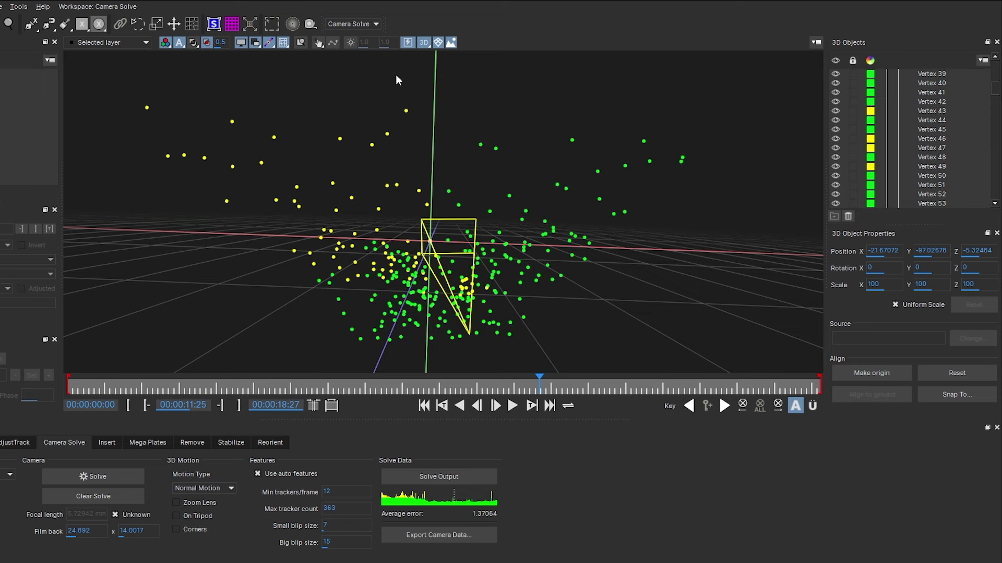
{"action": "left_click", "coordinate": [424, 45]}
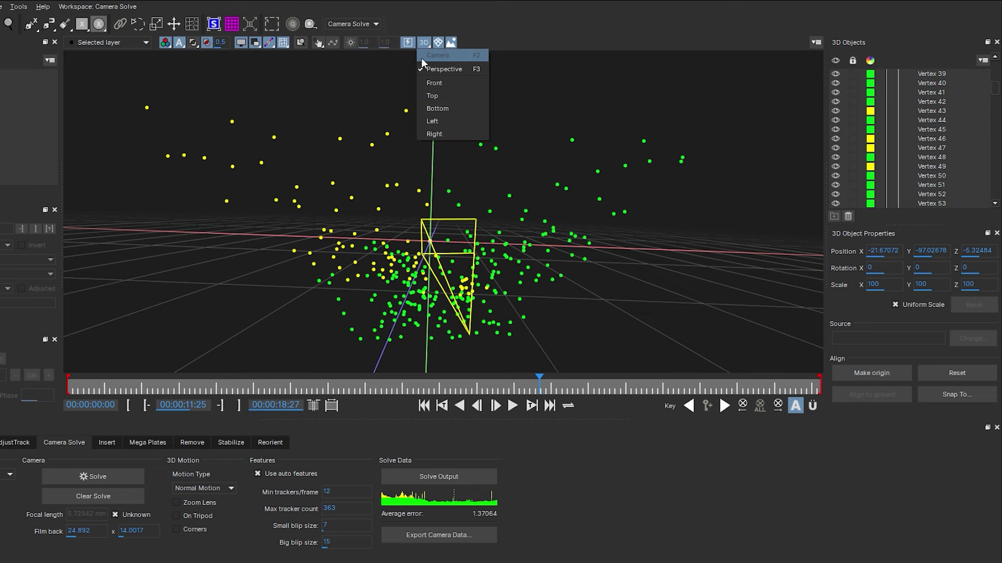
Return to the Camera view and rotate Scene Transform to X -6.91212, Y -8.92665, Z 1.28327
{"action": "left_click", "coordinate": [422, 56]}
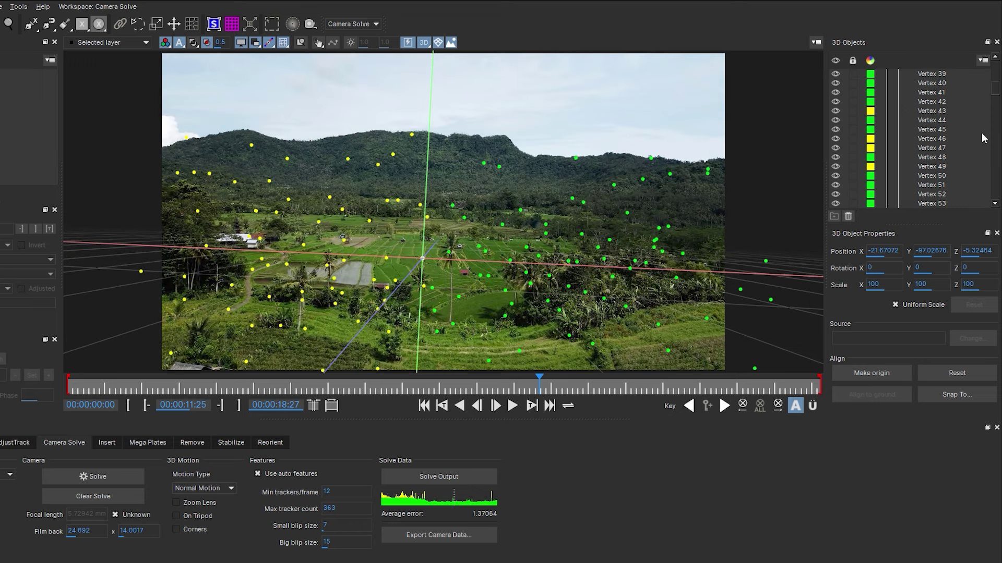
{"action": "left_click_drag", "start_coordinate": [997, 93], "coordinate": [999, 71]}
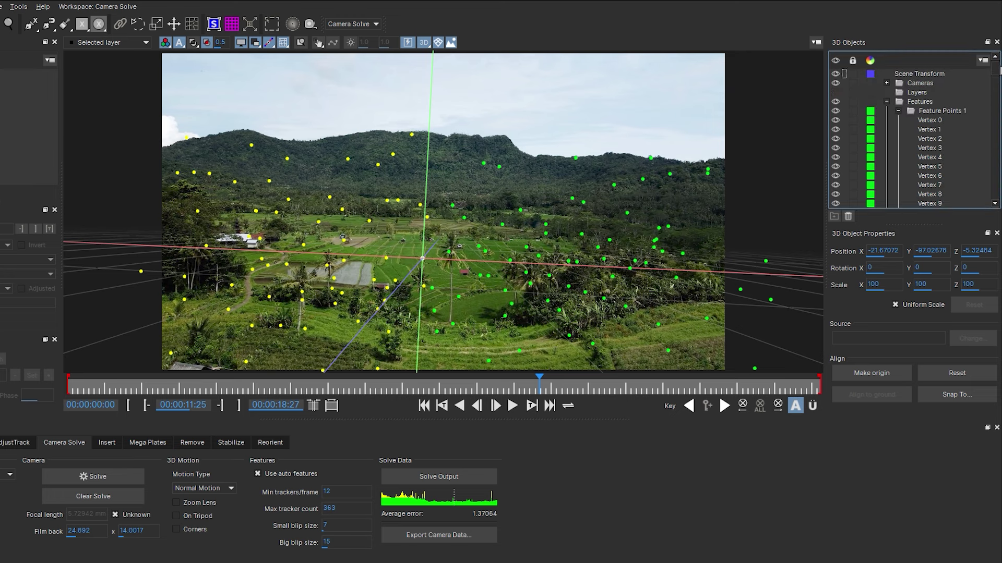
{"action": "left_click", "coordinate": [910, 73]}
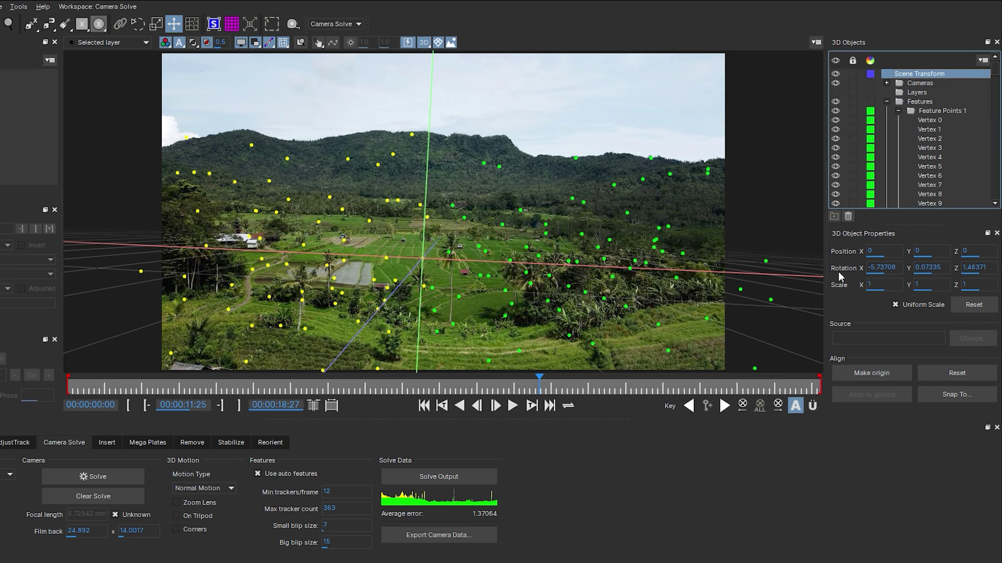
{"action": "left_click", "coordinate": [885, 268]}
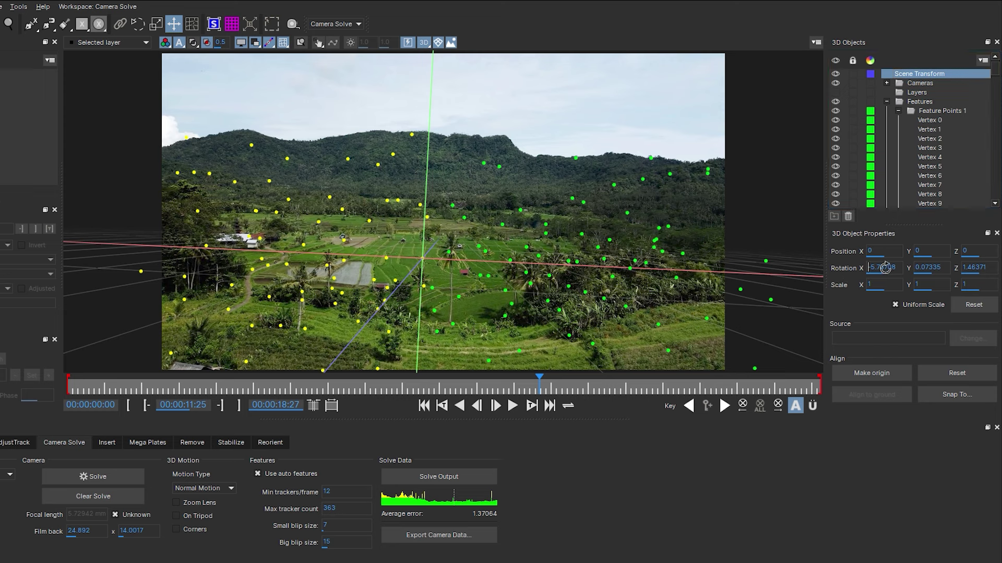
{"action": "mouse_move", "coordinate": [885, 268]}
{"action": "left_mouse_down"}
{"action": "mouse_move", "coordinate": [845, 268]}
{"action": "mouse_move", "coordinate": [869, 268]}
{"action": "left_mouse_up"}
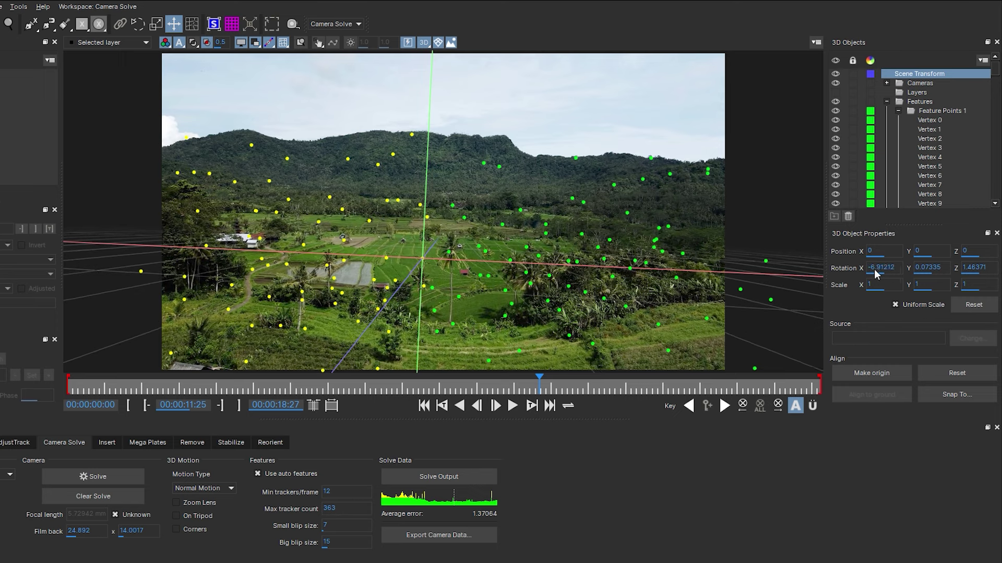
{"action": "left_click", "coordinate": [924, 268]}
{"action": "left_click_drag", "start_coordinate": [920, 268], "coordinate": [990, 277]}
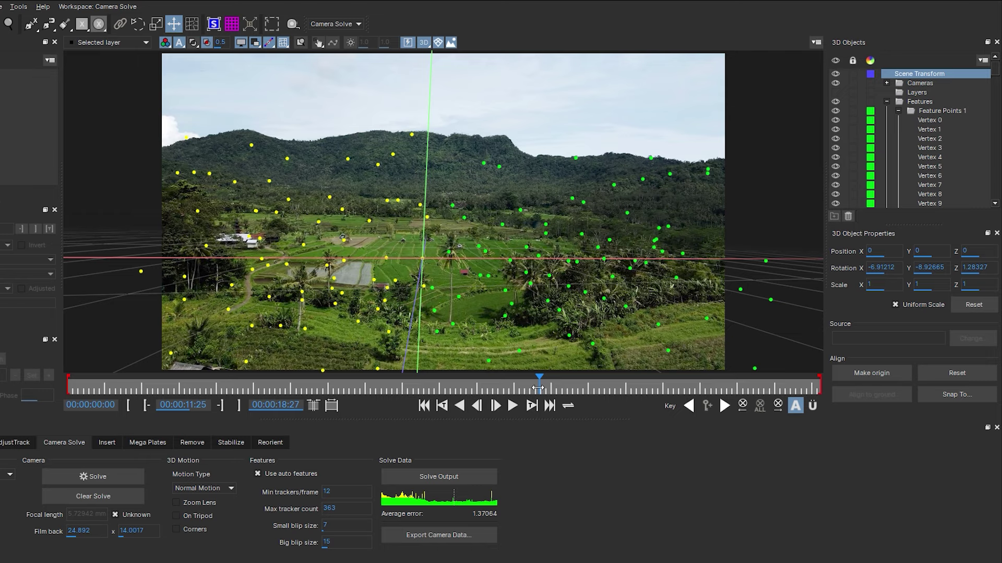
Select two tracked feature points in the trees and scrub the timeline to check them
{"action": "left_click_drag", "start_coordinate": [537, 387], "coordinate": [140, 388]}
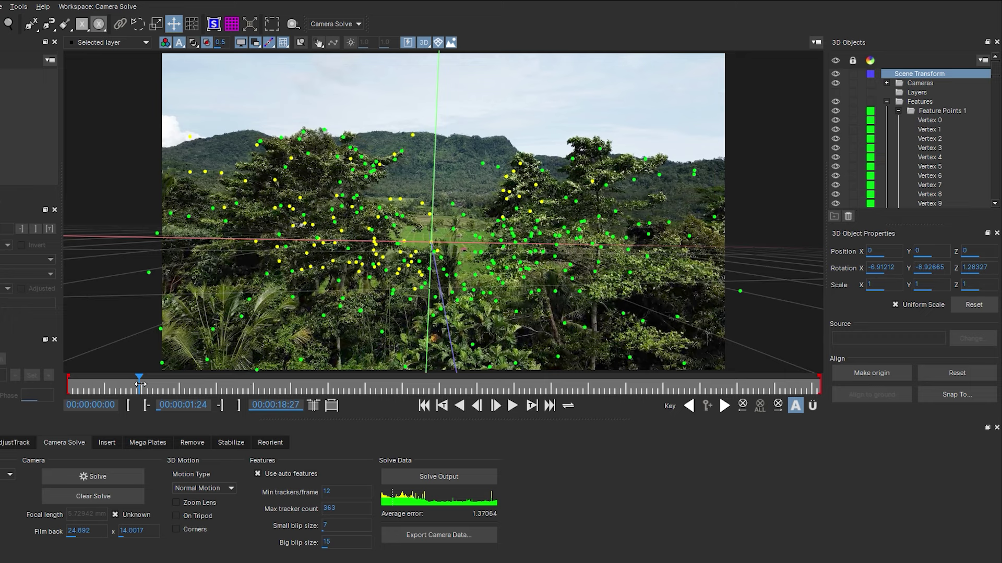
{"action": "left_click_drag", "start_coordinate": [139, 385], "coordinate": [172, 388]}
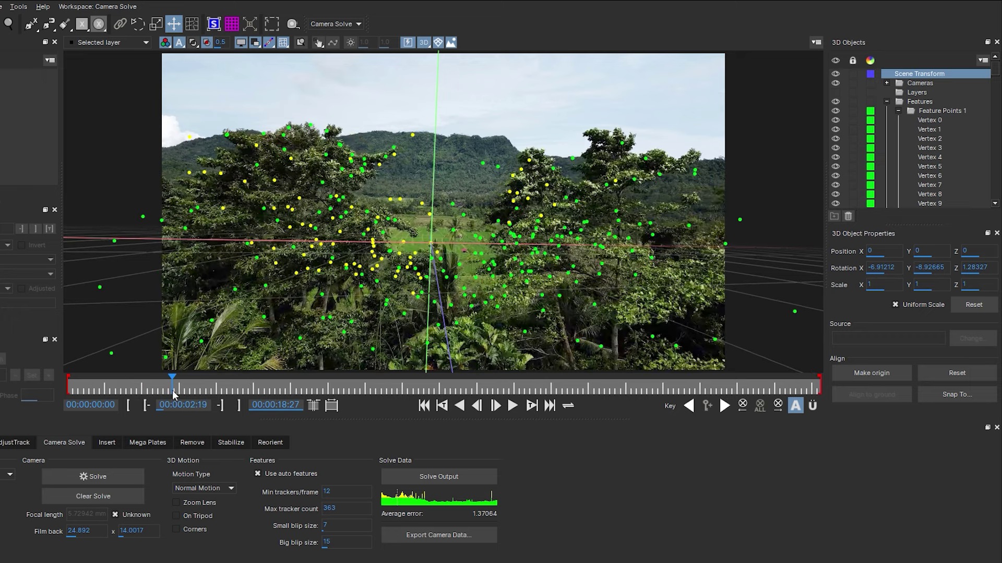
{"action": "left_click", "coordinate": [342, 216]}
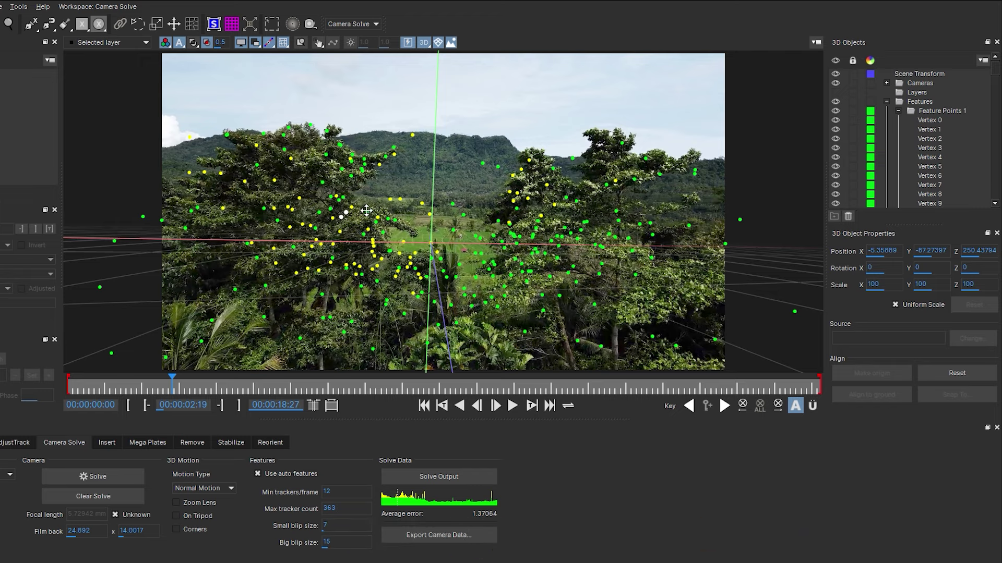
{"action": "left_click", "coordinate": [368, 211]}
{"action": "left_click_drag", "start_coordinate": [172, 385], "coordinate": [230, 389]}
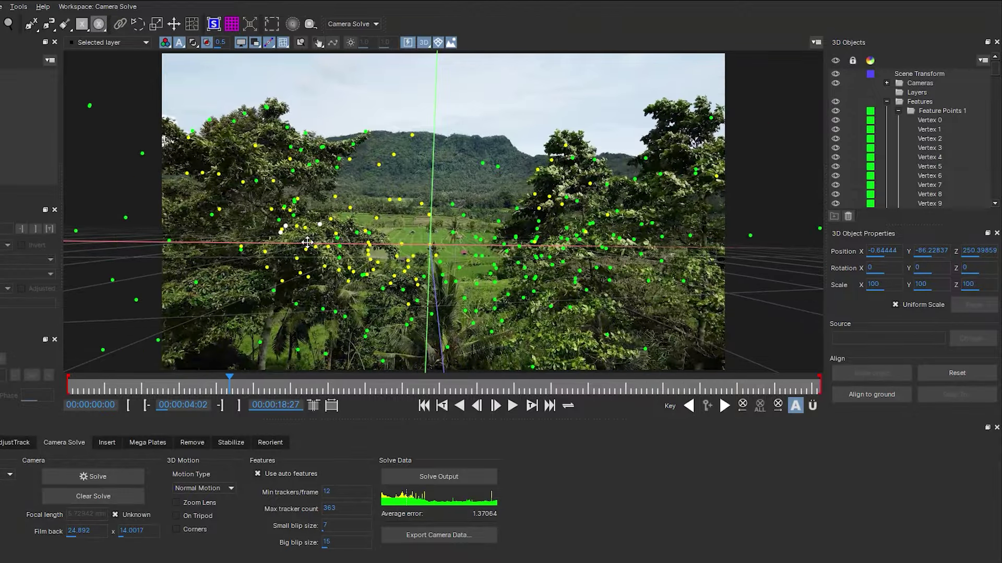
Copy the camera and selected feature points to the clipboard as After Effects 3D Motion Data
{"action": "left_click", "coordinate": [434, 534]}
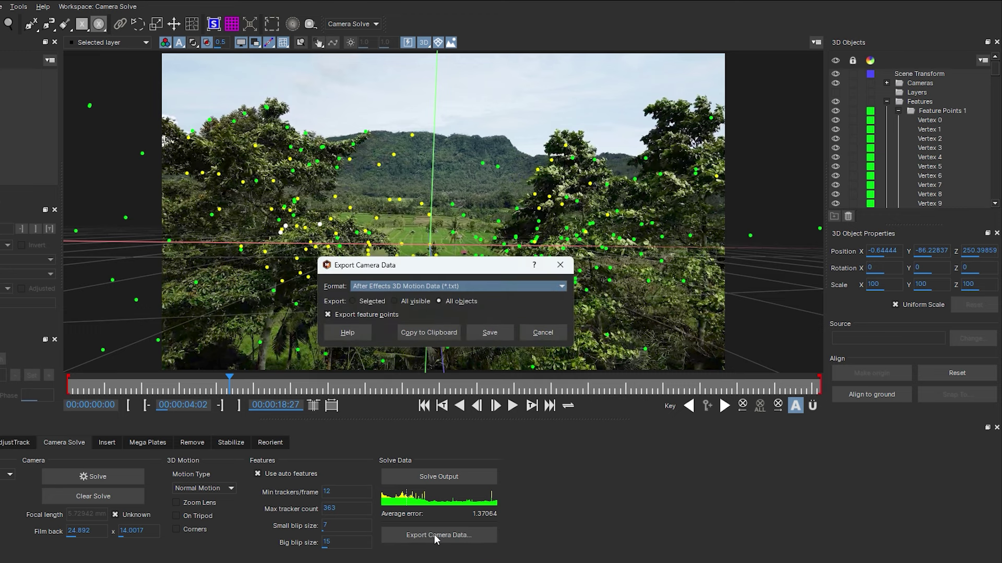
{"action": "left_click", "coordinate": [556, 289]}
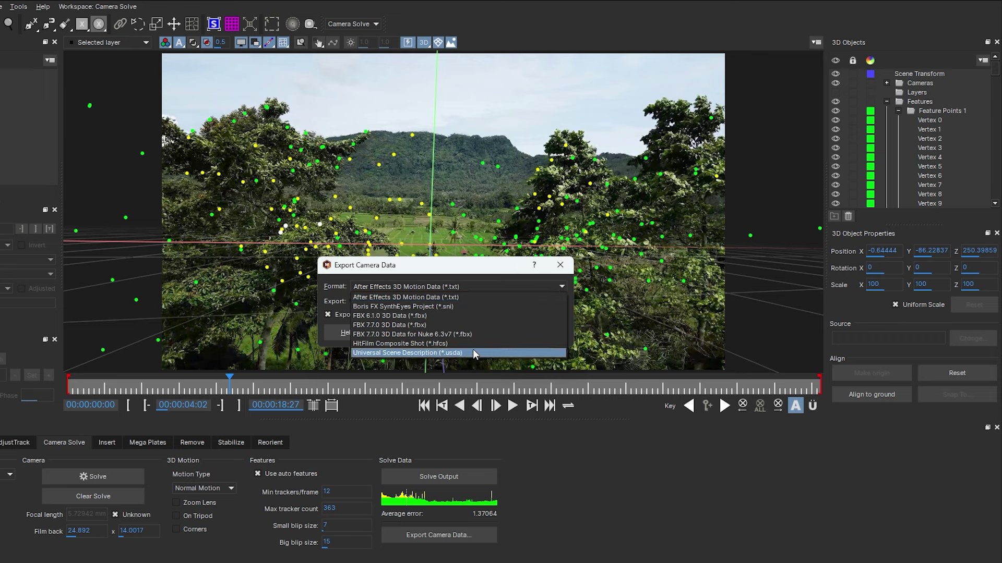
{"action": "left_click", "coordinate": [418, 299]}
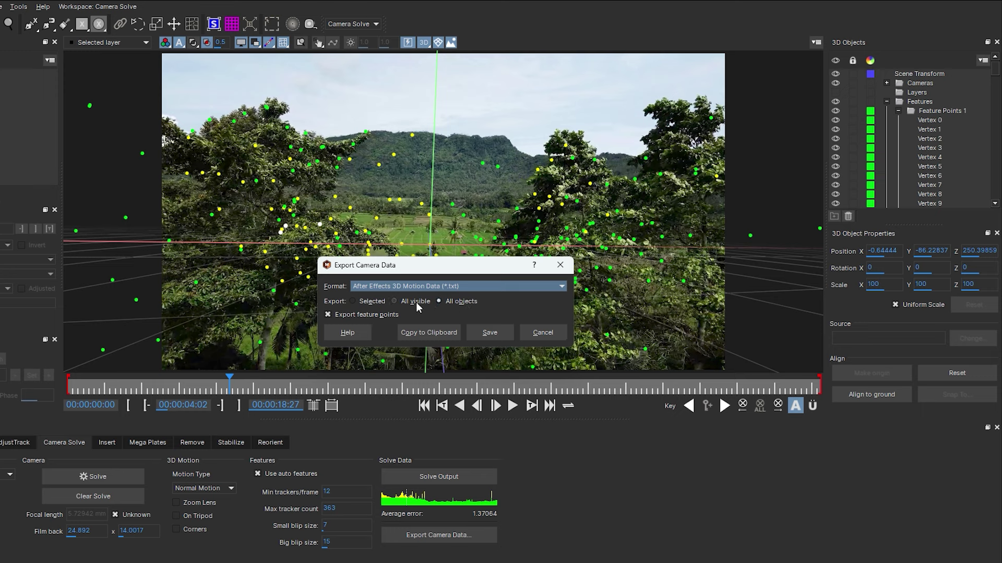
{"action": "left_click", "coordinate": [352, 301]}
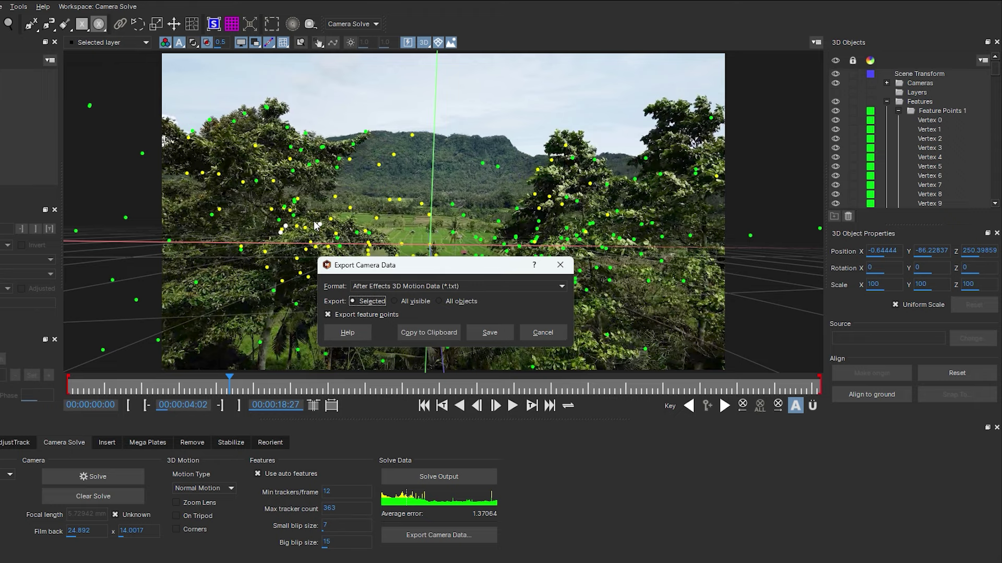
{"action": "left_click", "coordinate": [420, 331]}
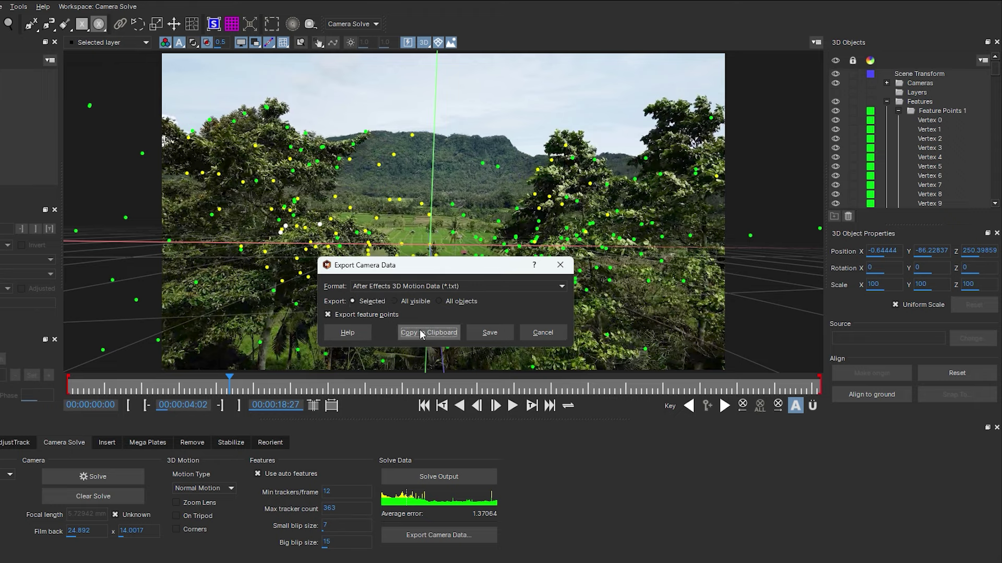
Dismiss the confirmation and exit Mocha Pro back to After Effects
{"action": "left_click", "coordinate": [447, 331]}
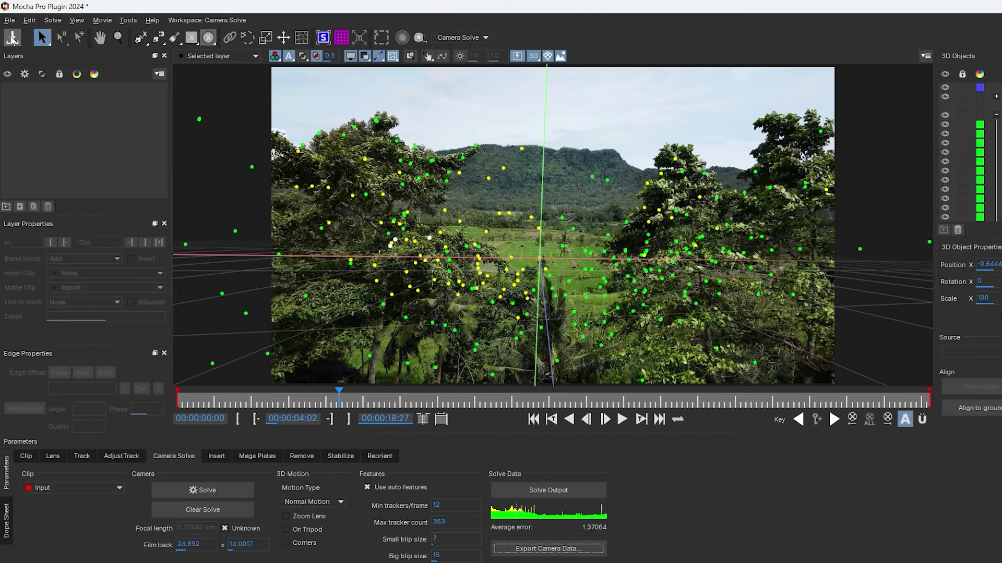
{"action": "left_click", "coordinate": [10, 20]}
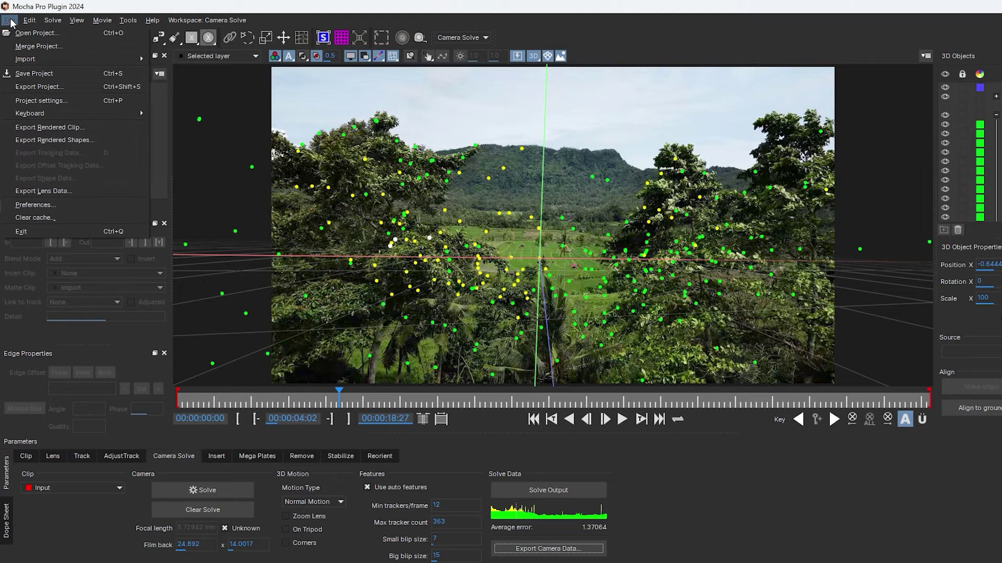
{"action": "left_click", "coordinate": [32, 231]}
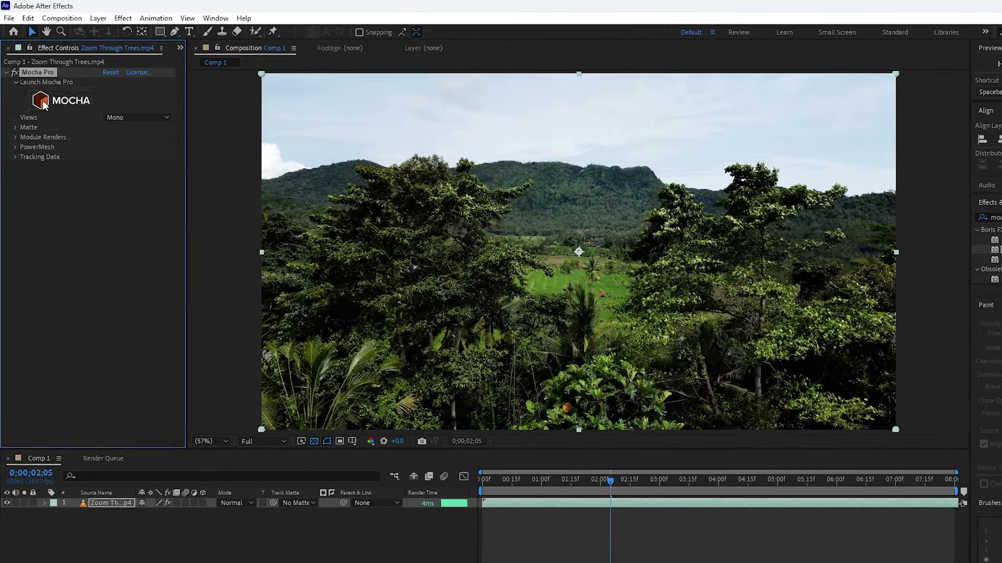
Paste the mocha camera and three feature-point layers into Comp 1 from the Edit menu
{"action": "left_click", "coordinate": [28, 18]}
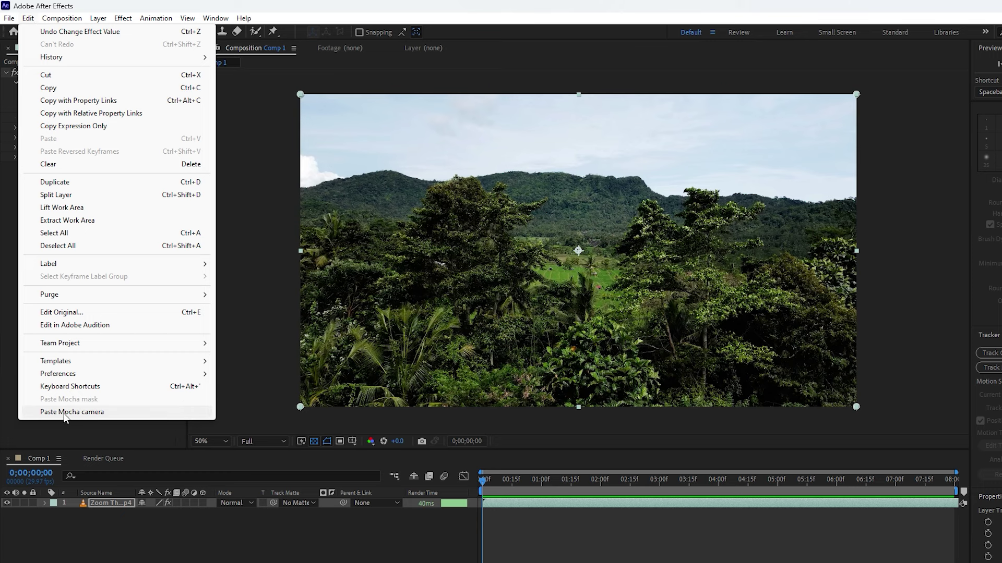
{"action": "left_click", "coordinate": [65, 414]}
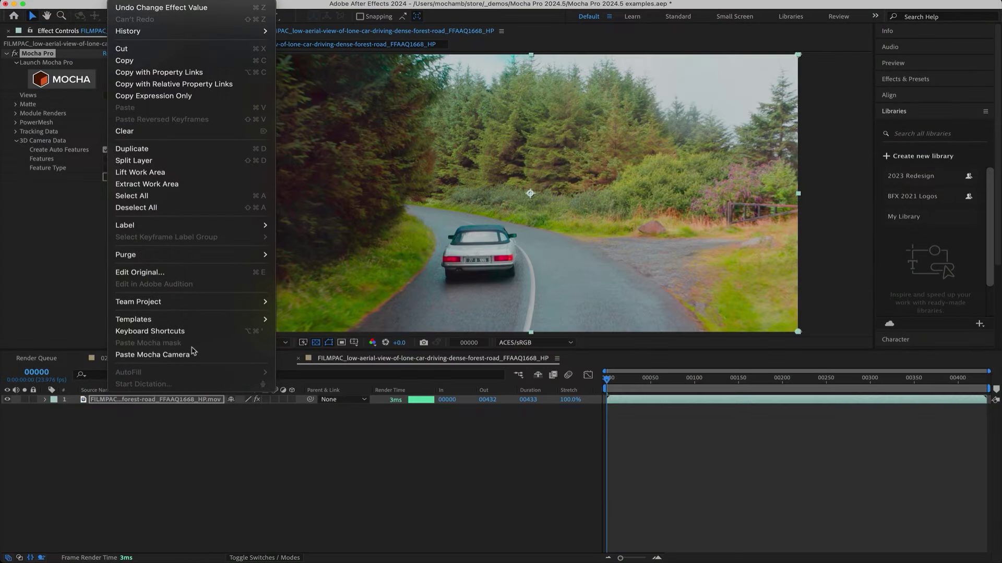
{"action": "left_click", "coordinate": [197, 355]}
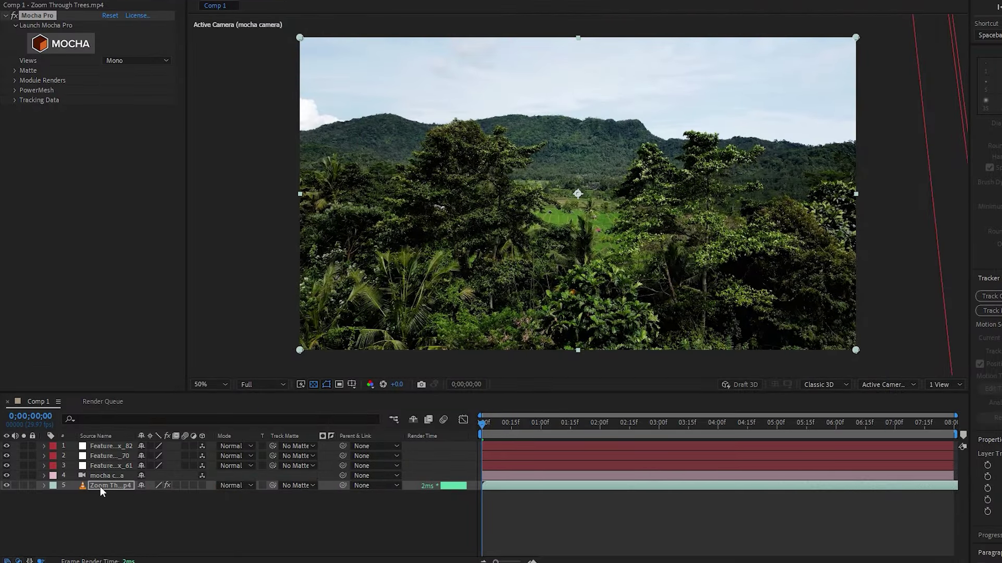
Select the Vertex_70 and Vertex_61 feature layers to locate them, then deselect all
{"action": "left_click", "coordinate": [95, 452]}
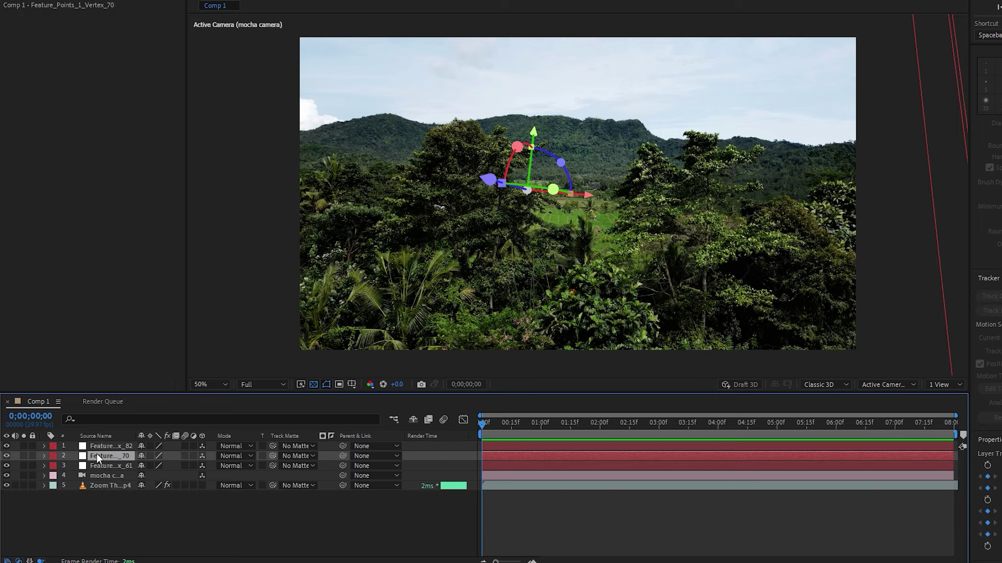
{"action": "left_click", "coordinate": [96, 465]}
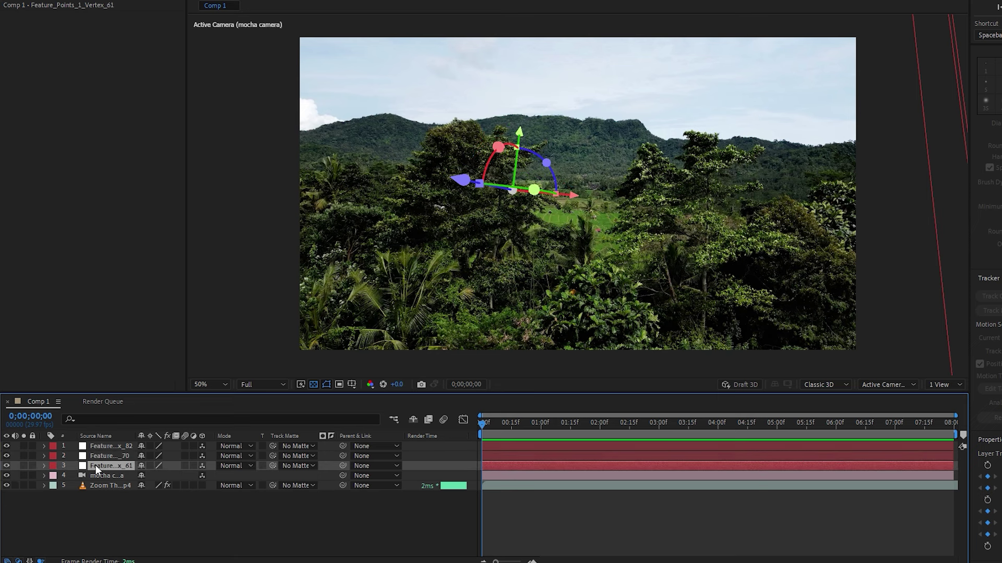
{"action": "left_click", "coordinate": [116, 512]}
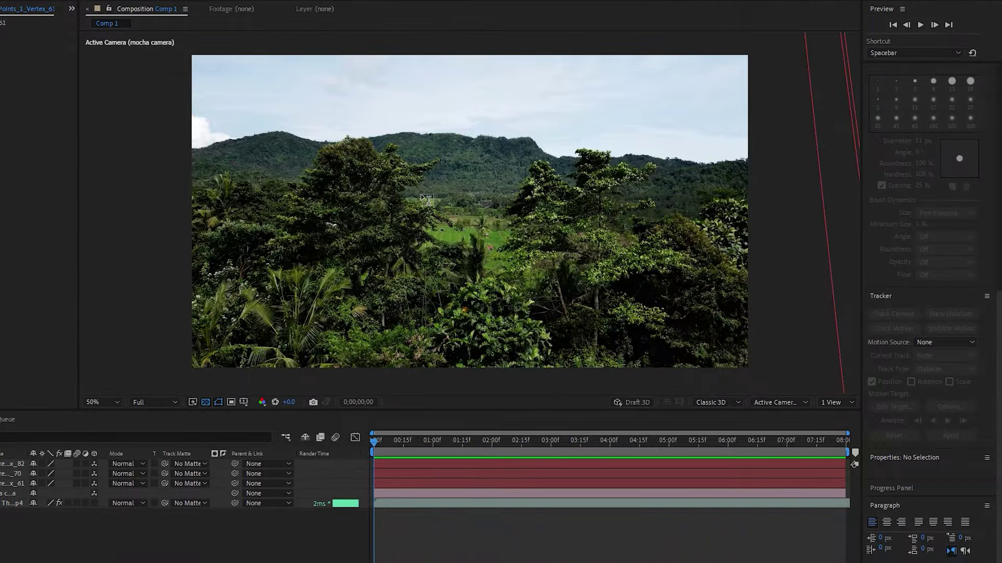
Create a text layer reading EUROPE near the frame centre and preview it over later footage
{"action": "left_click", "coordinate": [529, 232]}
{"action": "type", "text": "EUROPE"}
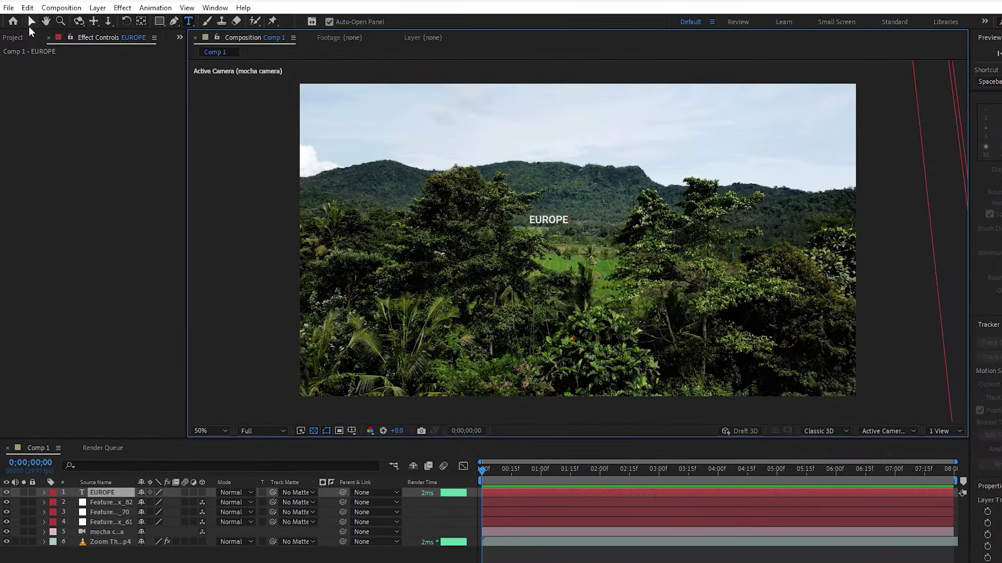
{"action": "left_click", "coordinate": [16, 18]}
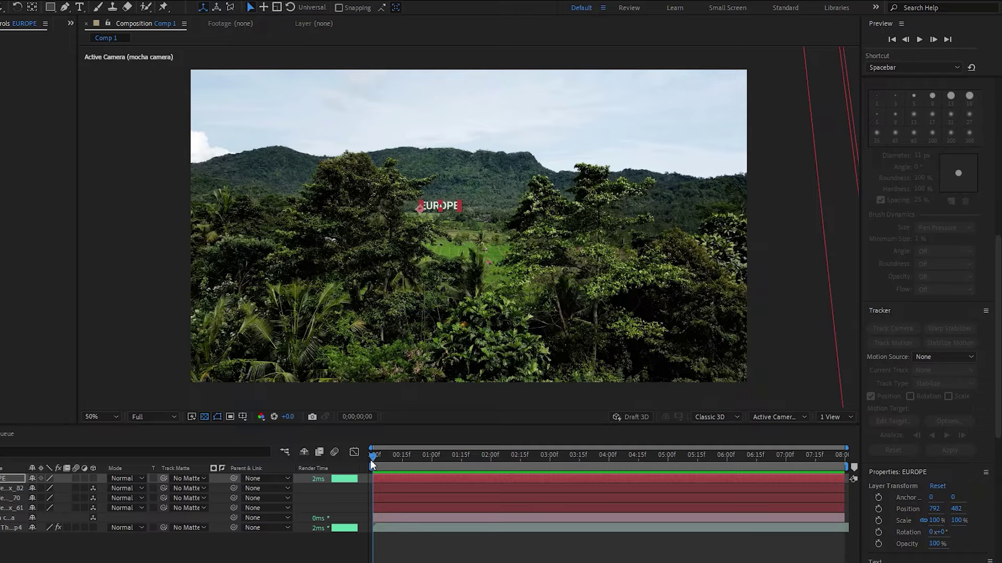
{"action": "left_click_drag", "start_coordinate": [370, 460], "coordinate": [610, 517]}
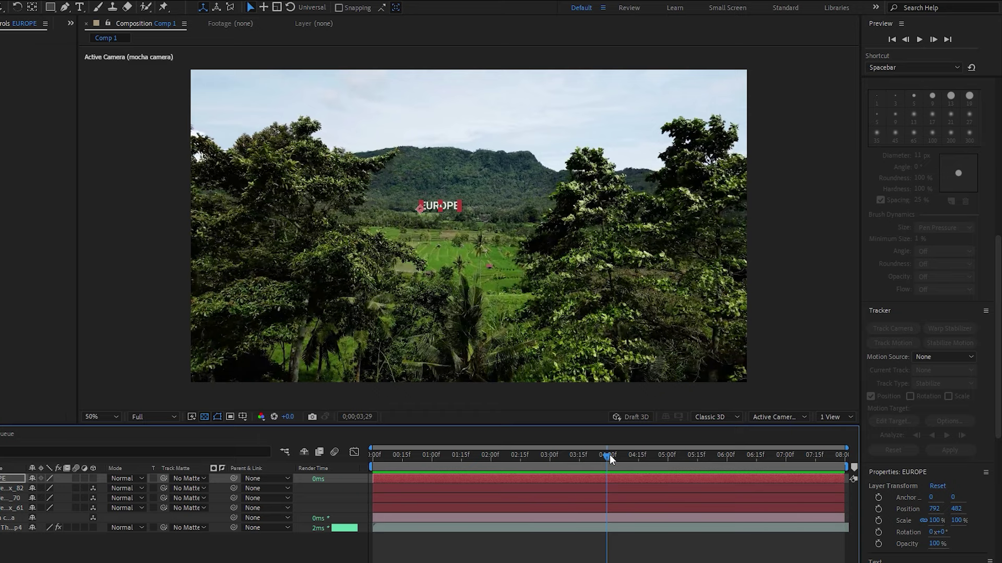
Go back to frame 0, make the EUROPE layer 3D, and scrub to preview it
{"action": "left_click_drag", "start_coordinate": [609, 455], "coordinate": [337, 458]}
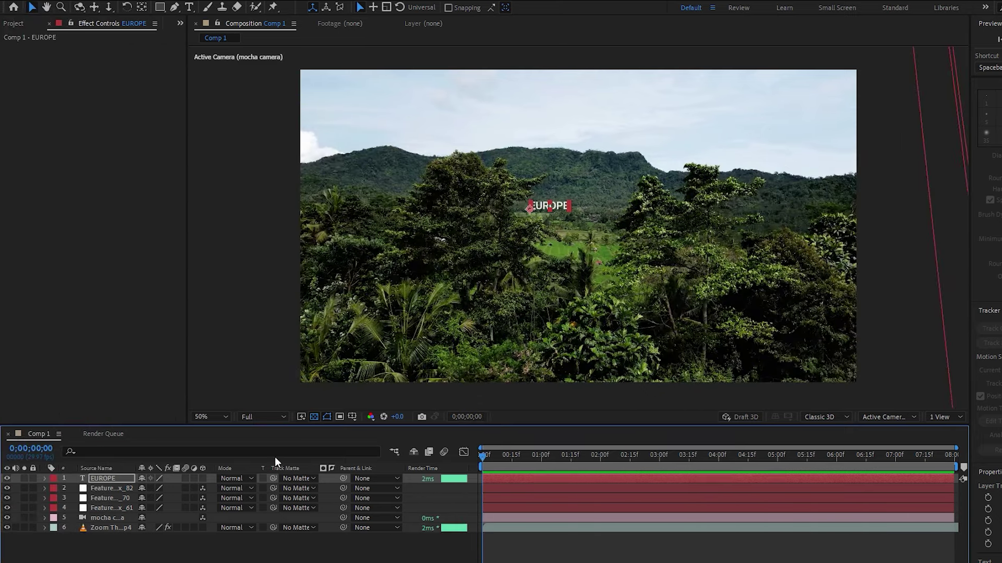
{"action": "left_click", "coordinate": [202, 479]}
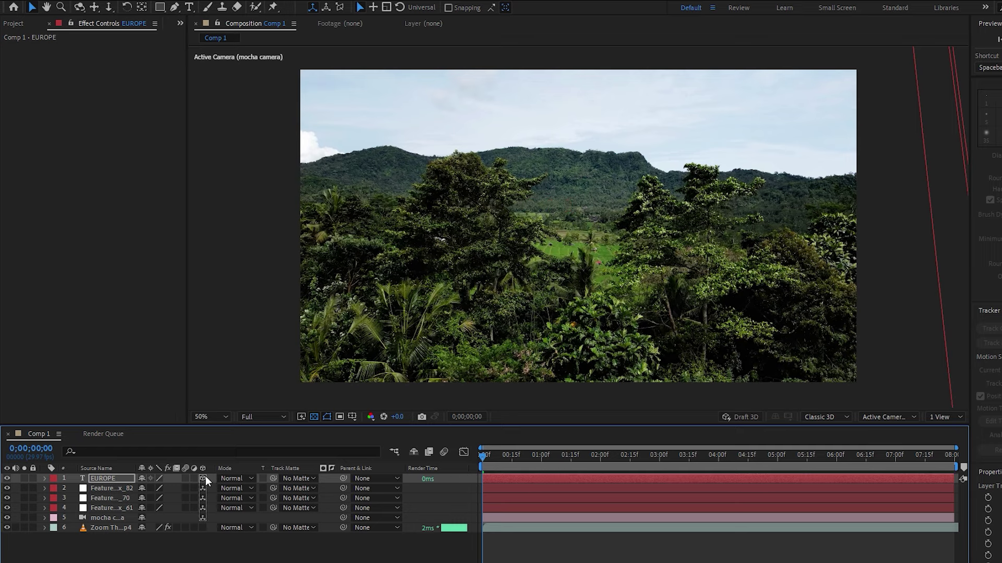
{"action": "left_click_drag", "start_coordinate": [480, 458], "coordinate": [452, 466]}
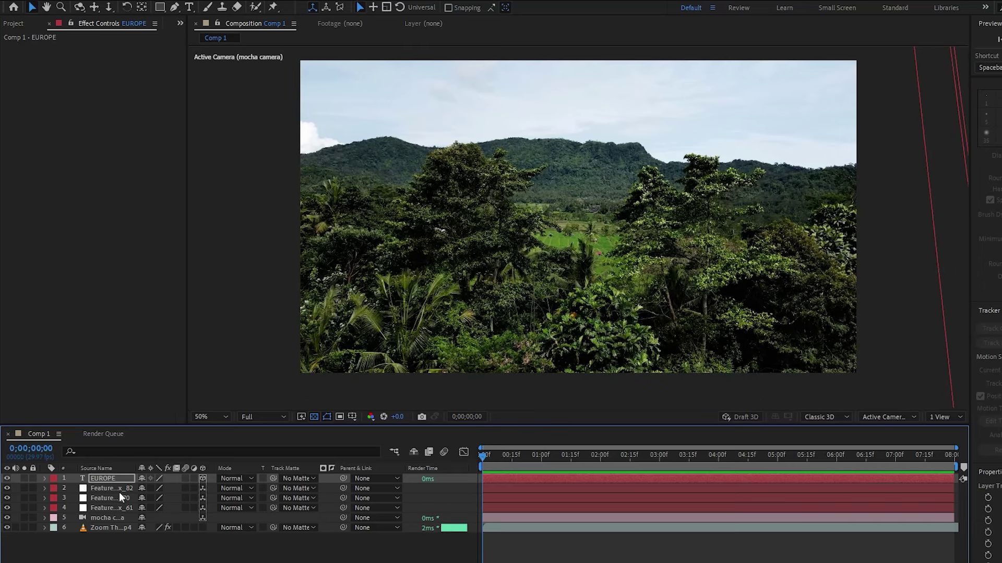
Copy Feature_Points_1_Vertex_82's Position (-13.5, 3.6, -60.8) and paste it onto the EUROPE layer
{"action": "left_click", "coordinate": [114, 488]}
{"action": "left_click", "coordinate": [113, 497]}
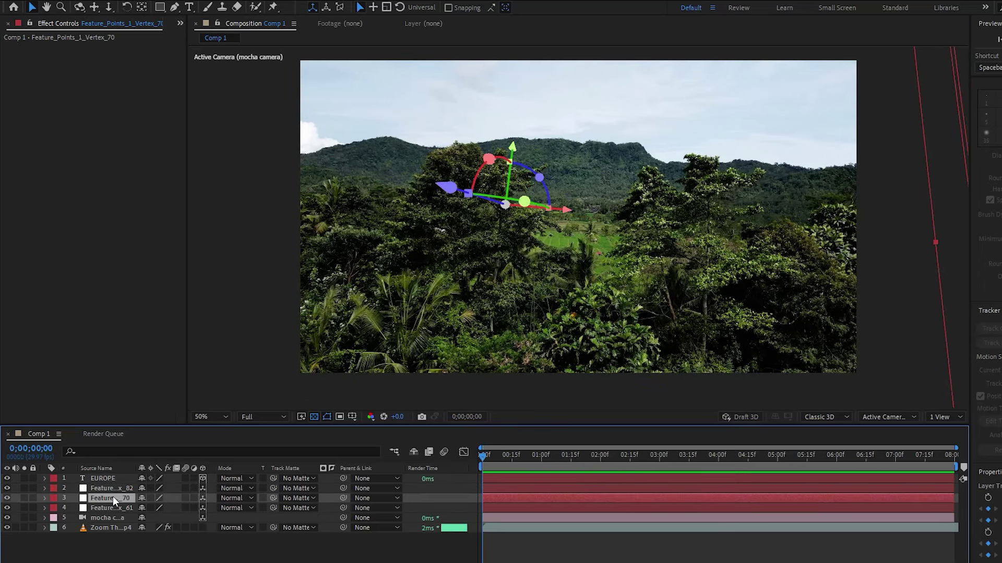
{"action": "left_click", "coordinate": [110, 508]}
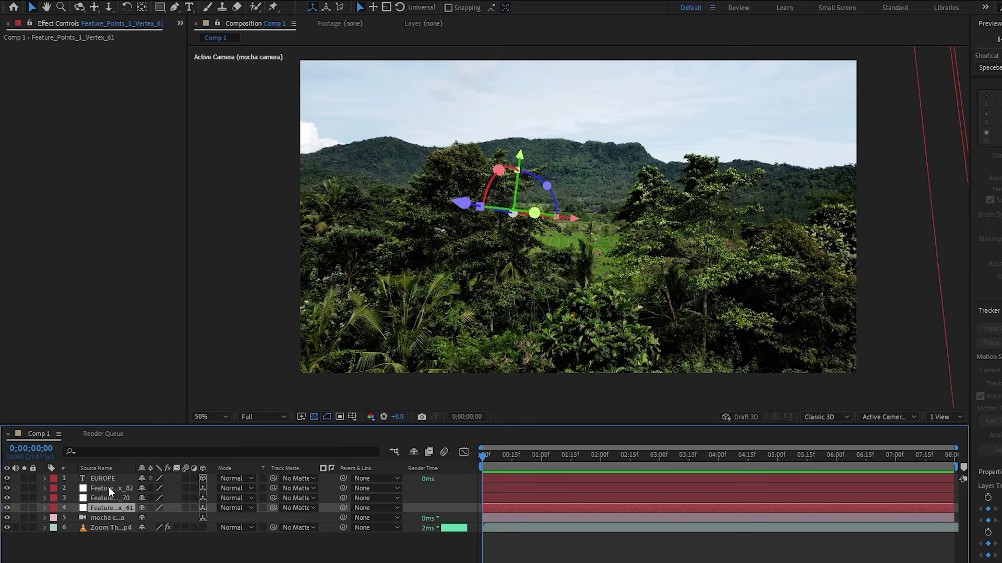
{"action": "left_click", "coordinate": [110, 488]}
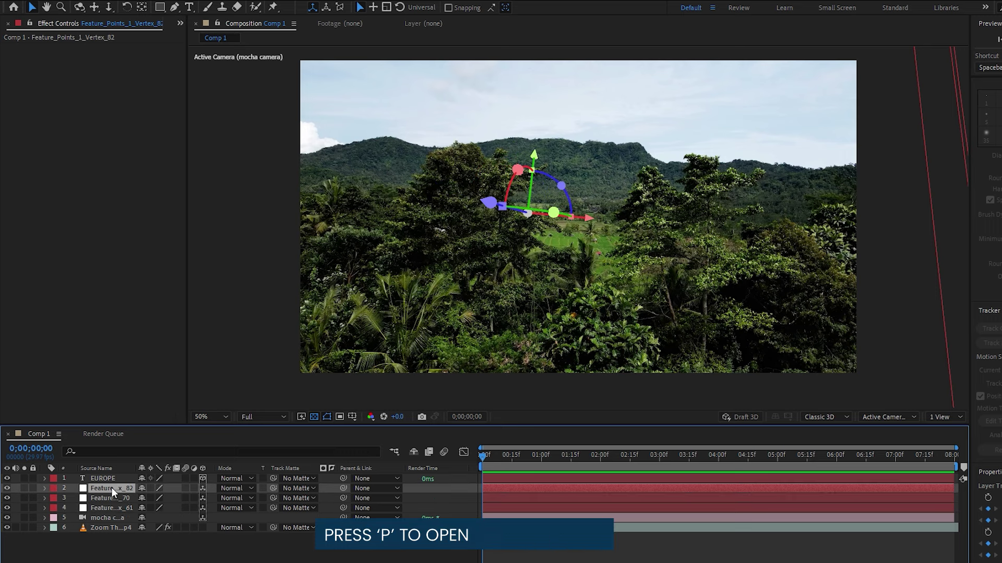
{"action": "key", "text": "p"}
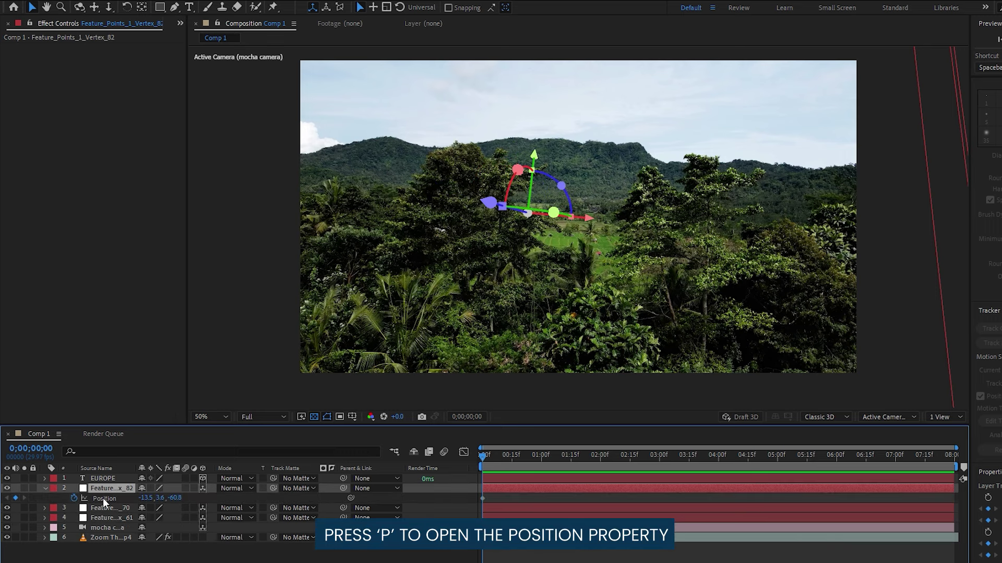
{"action": "left_click", "coordinate": [103, 499]}
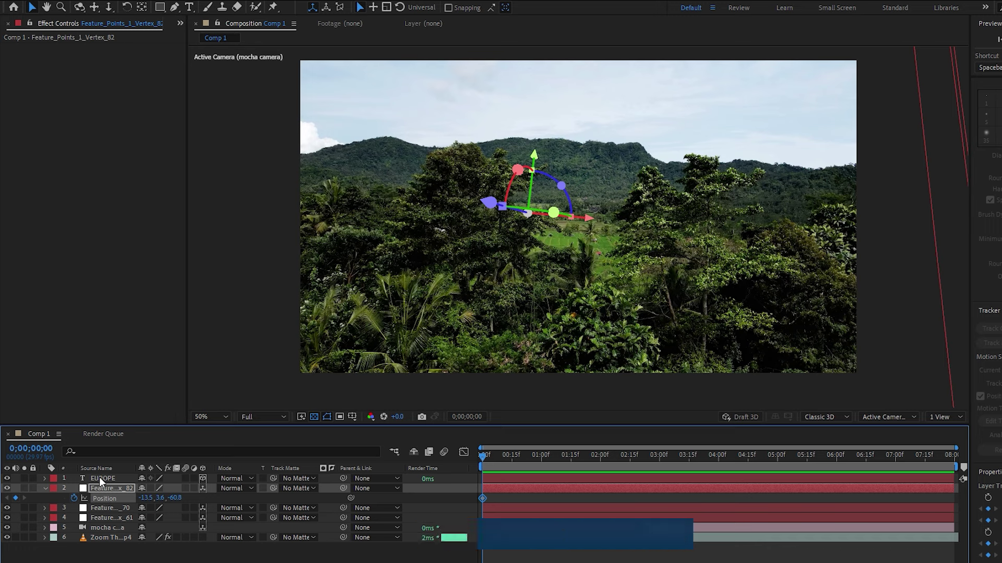
{"action": "left_click", "coordinate": [108, 476]}
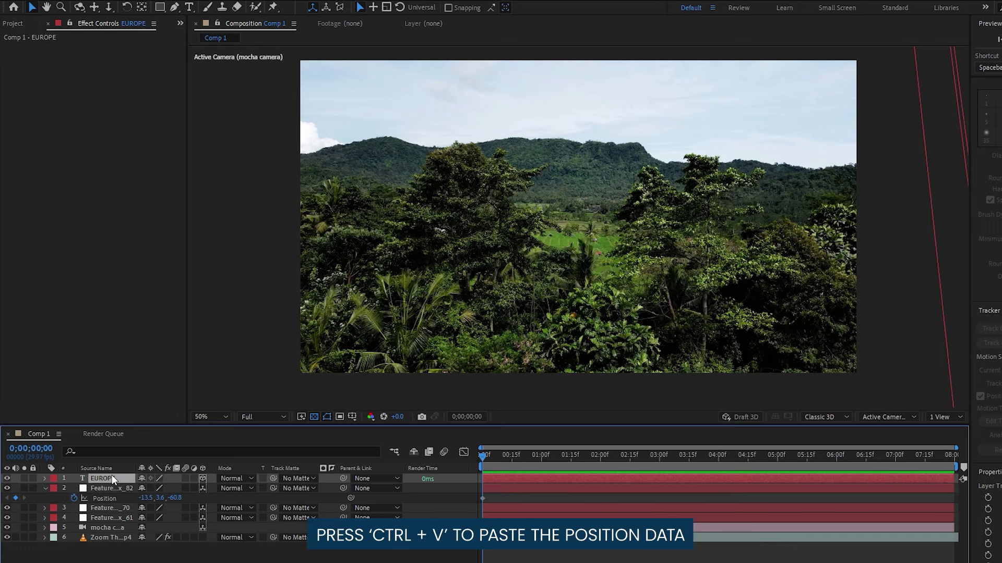
{"action": "key", "text": "ctrl+v"}
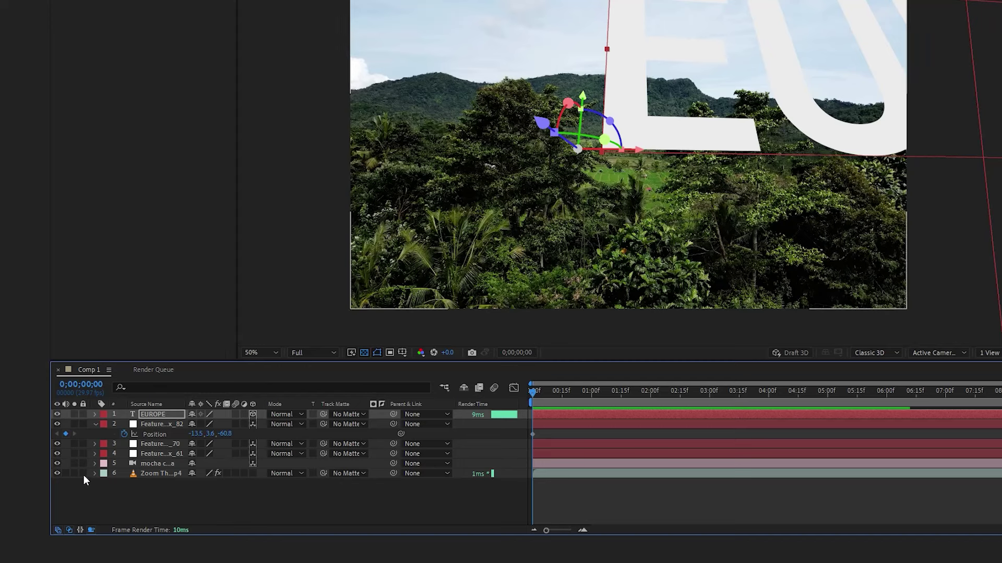
Lock the mocha camera and feature-point layers, then reselect the EUROPE text layer
{"action": "left_click", "coordinate": [83, 474]}
{"action": "left_click", "coordinate": [83, 464]}
{"action": "left_click", "coordinate": [83, 452]}
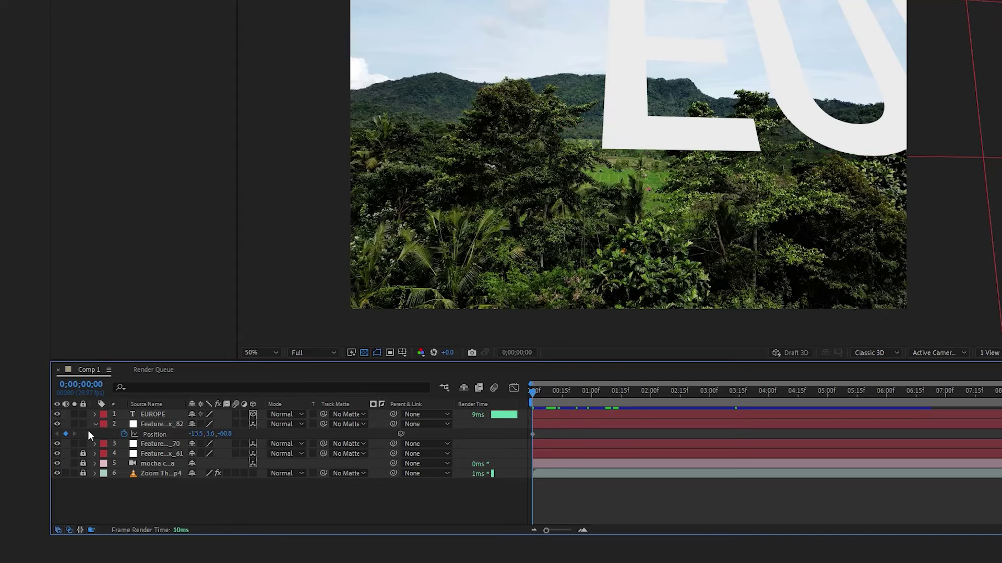
{"action": "left_click", "coordinate": [92, 424]}
{"action": "left_click", "coordinate": [83, 424]}
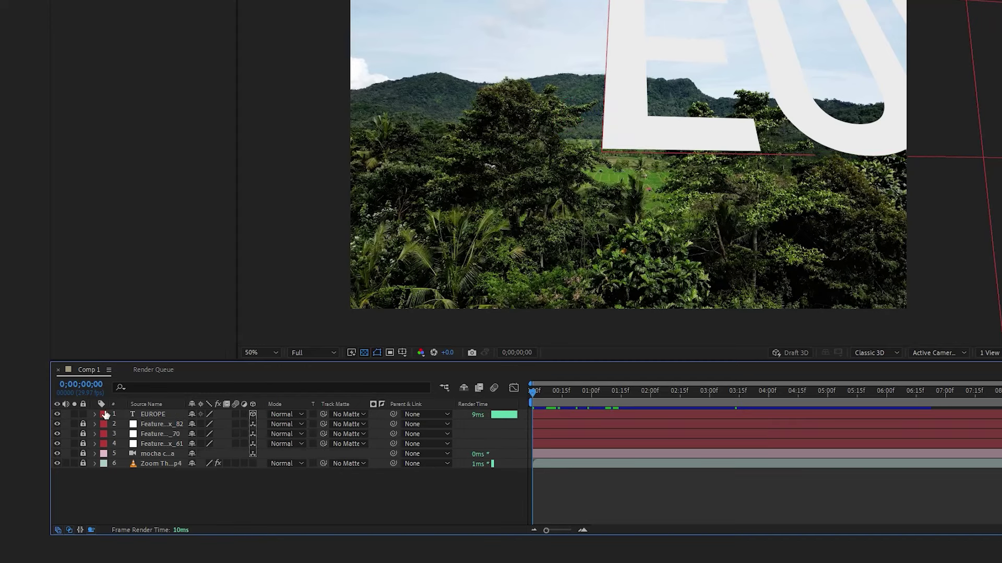
{"action": "left_click", "coordinate": [157, 413]}
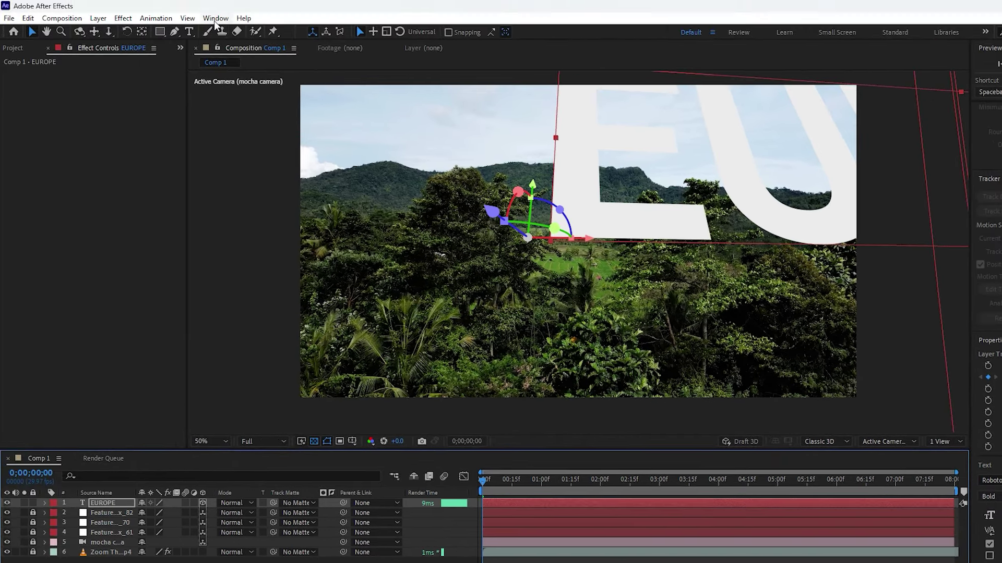
{"action": "left_click", "coordinate": [216, 19]}
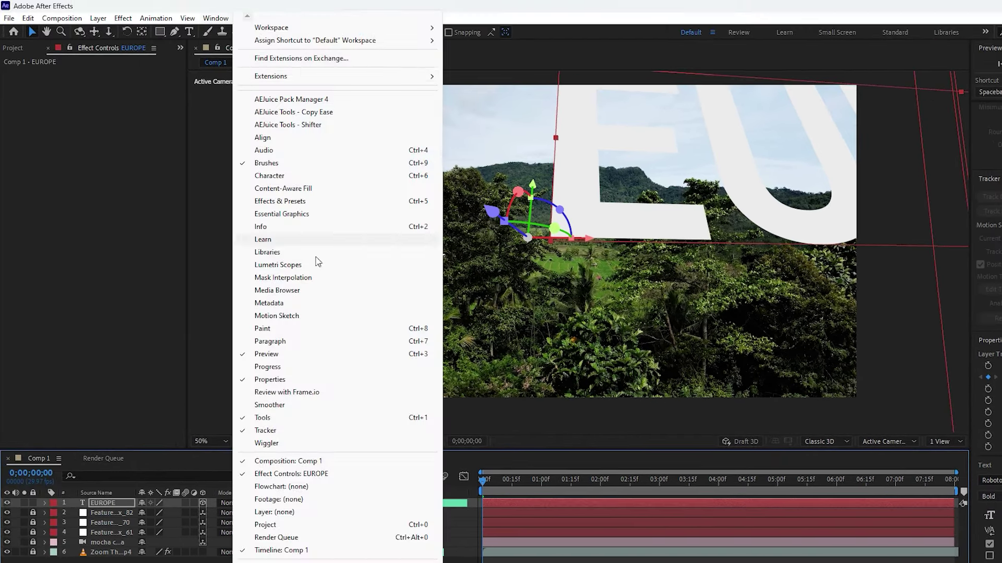
{"action": "left_click", "coordinate": [210, 384]}
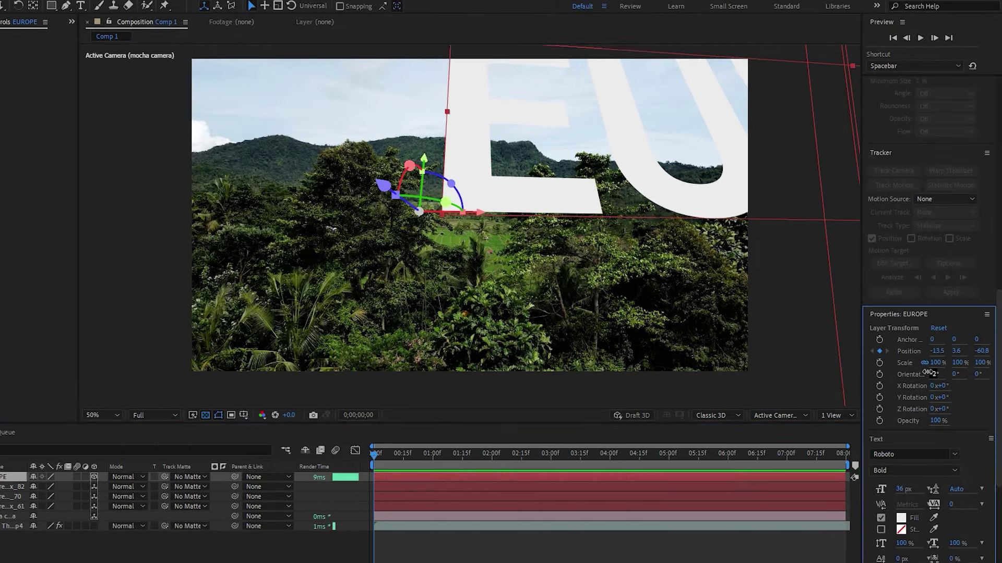
Rotate the EUROPE text upright above the trees, reaching orientation 13.8°, 1.6°, 358.9°
{"action": "left_click_drag", "start_coordinate": [1001, 341], "coordinate": [1001, 341]}
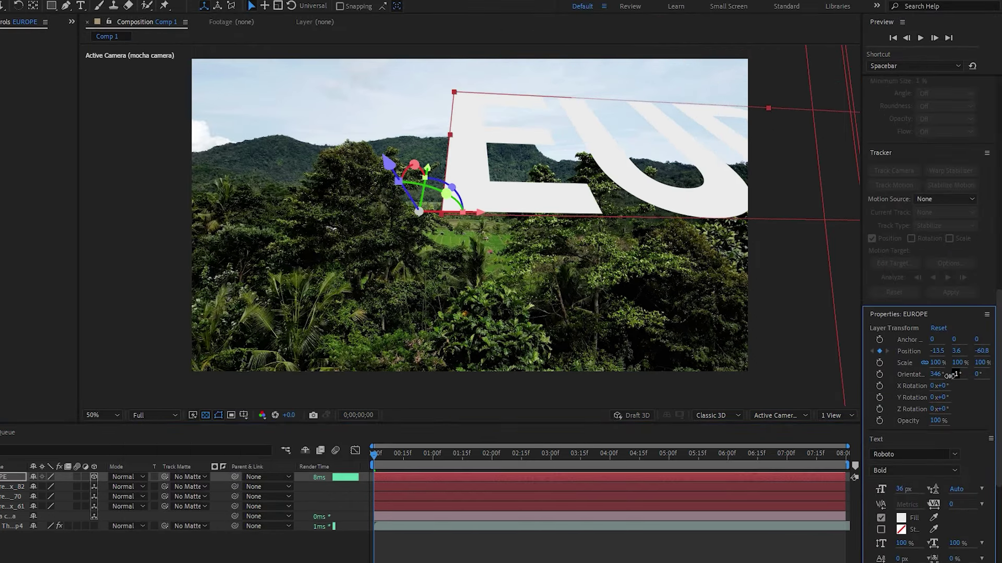
{"action": "left_click_drag", "start_coordinate": [954, 374], "coordinate": [975, 375]}
{"action": "left_click_drag", "start_coordinate": [443, 210], "coordinate": [418, 208]}
{"action": "left_click_drag", "start_coordinate": [479, 211], "coordinate": [641, 279]}
Tilt EUROPE to 15.7° in a two-view side layout, then check it through the shot
{"action": "left_click", "coordinate": [848, 416]}
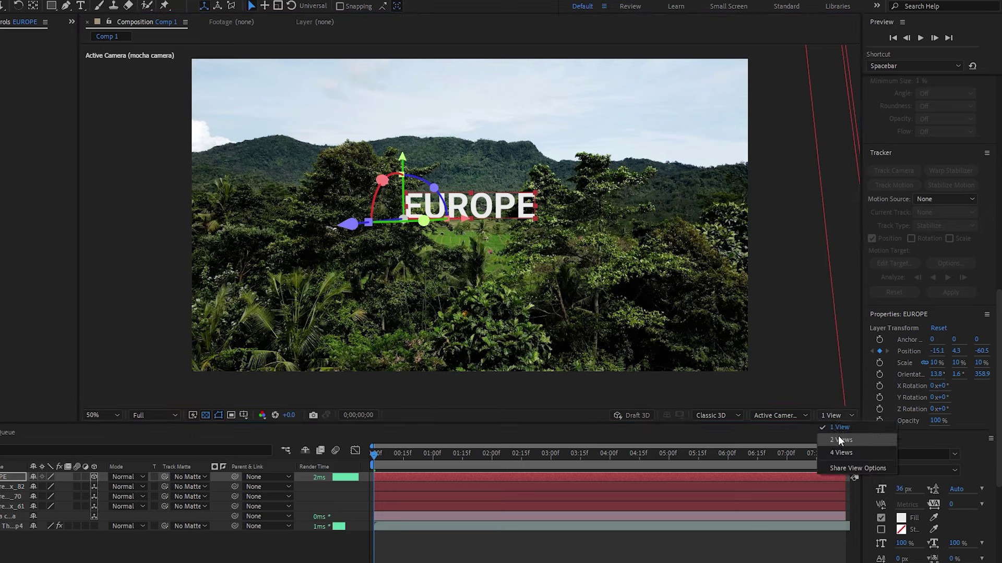
{"action": "left_click", "coordinate": [839, 437]}
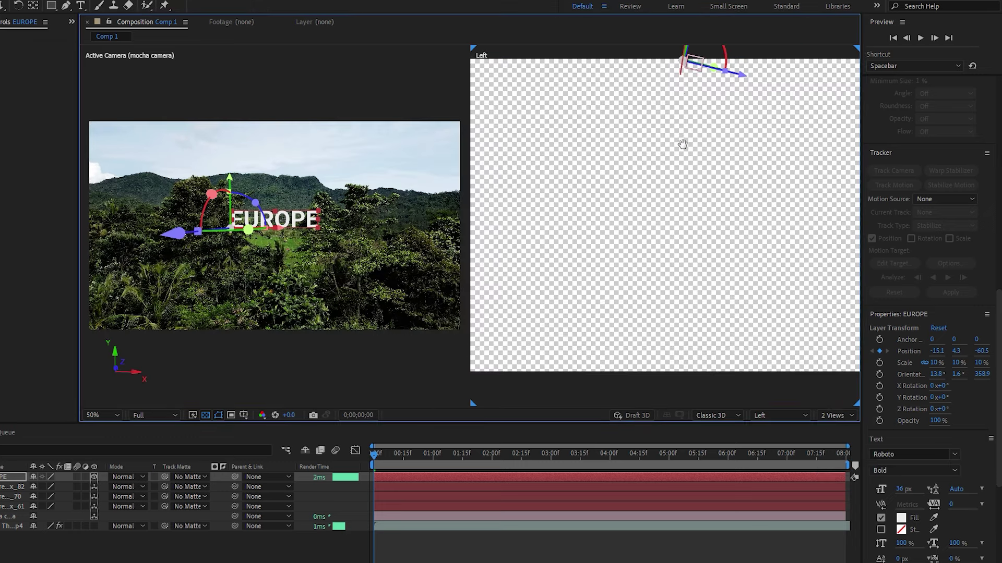
{"action": "scroll", "coordinate": [682, 145], "scroll_direction": "up", "scroll_amount": 5}
{"action": "left_click_drag", "start_coordinate": [718, 169], "coordinate": [710, 177]}
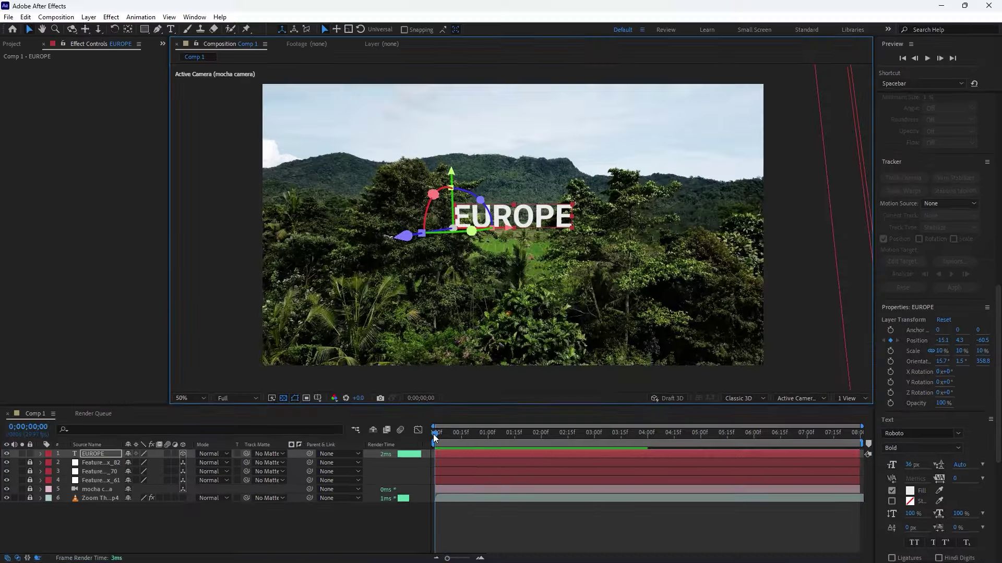
{"action": "left_click_drag", "start_coordinate": [376, 454], "coordinate": [456, 453]}
{"action": "left_click_drag", "start_coordinate": [581, 436], "coordinate": [677, 458]}
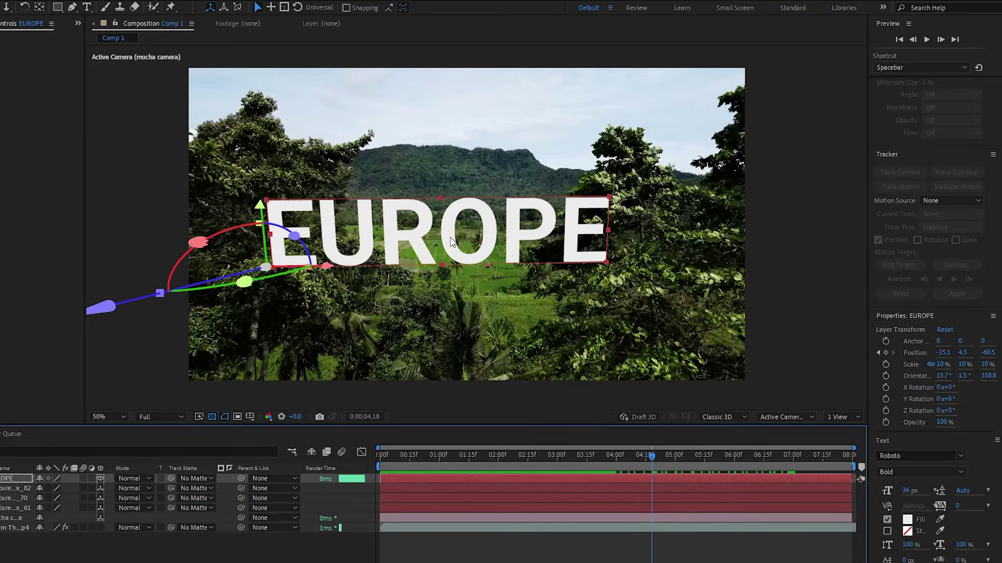
Nudge EUROPE to position -14.5, 3.4, -60.8 and check it later in the move
{"action": "left_click_drag", "start_coordinate": [451, 241], "coordinate": [468, 212]}
{"action": "left_click_drag", "start_coordinate": [664, 454], "coordinate": [606, 465]}
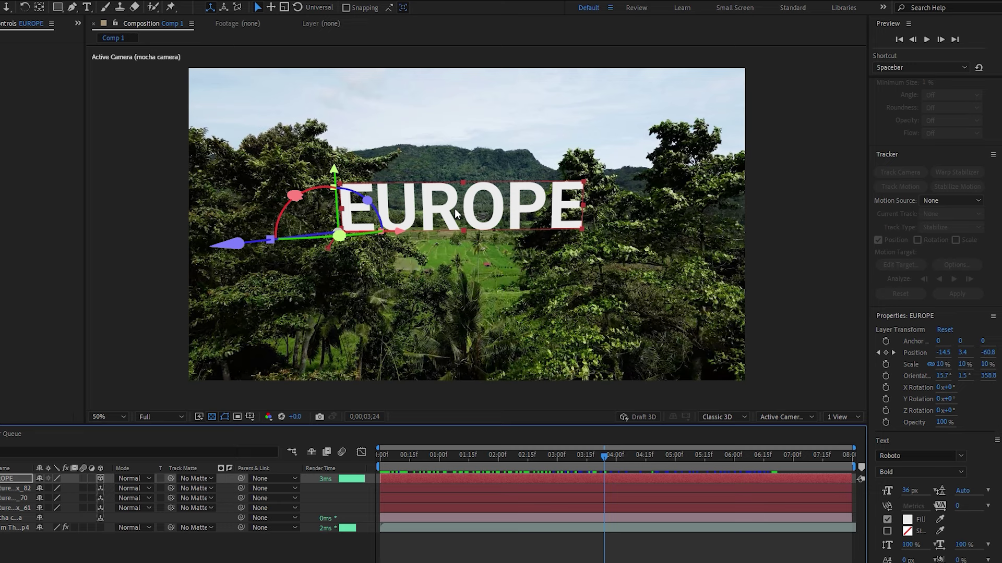
Change the EUROPE font style from Bold to Black
{"action": "scroll", "coordinate": [961, 313], "scroll_direction": "down", "scroll_amount": 4}
{"action": "left_click", "coordinate": [961, 312]}
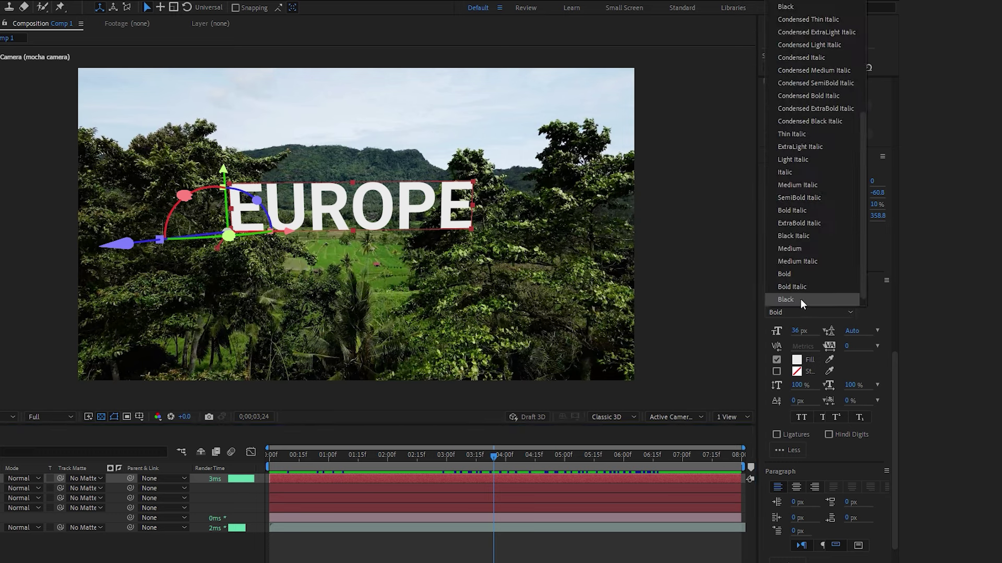
{"action": "left_click", "coordinate": [911, 299]}
Find Drop Shadow by searching 'dro' and apply it to the EUROPE layer
{"action": "scroll", "coordinate": [891, 356], "scroll_direction": "up", "scroll_amount": 10}
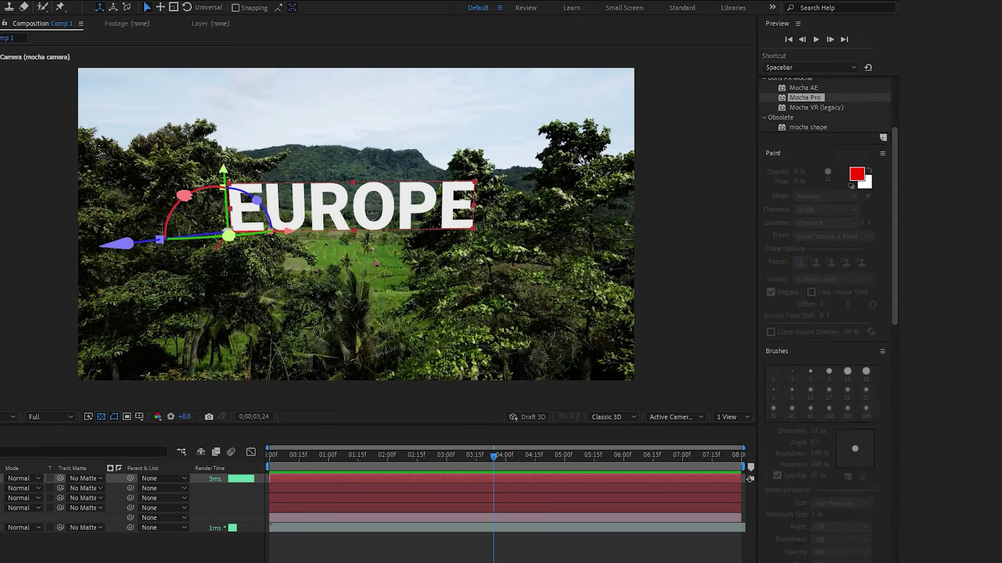
{"action": "left_click", "coordinate": [855, 170]}
{"action": "type", "text": "drop"}
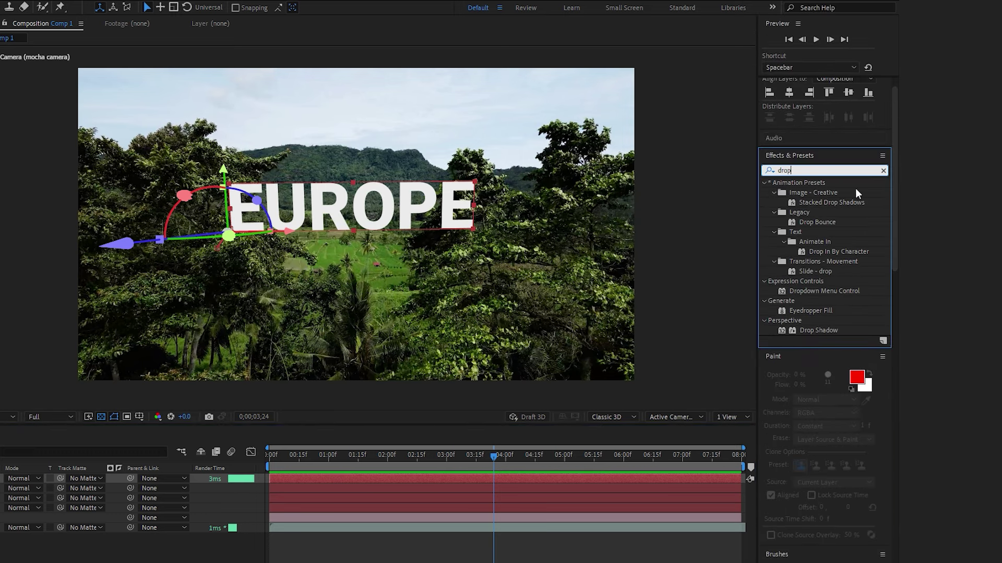
{"action": "left_click_drag", "start_coordinate": [823, 330], "coordinate": [479, 480]}
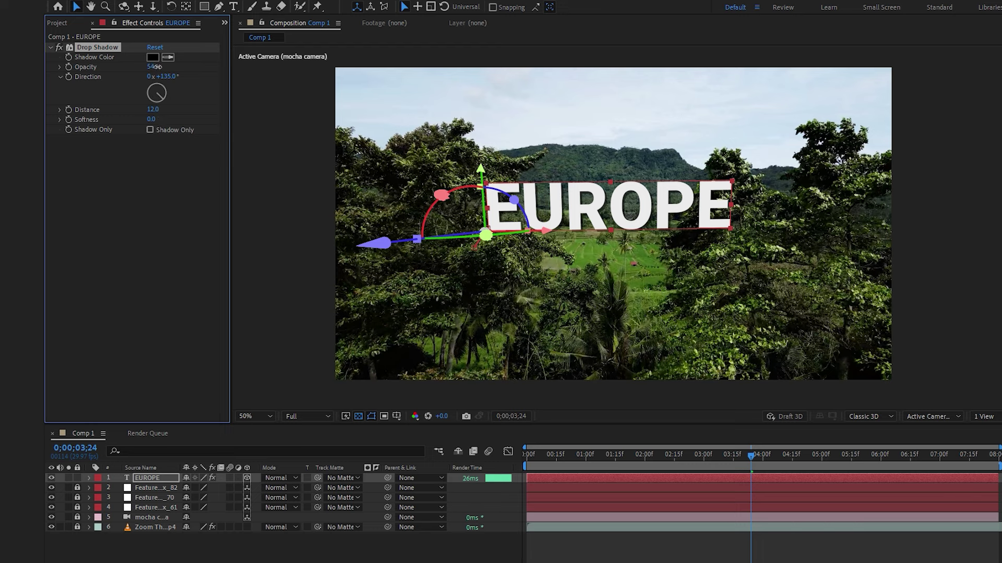
Set the shadow softness to 13 and direction to 57°, then check it at 0;00;04;24
{"action": "scroll", "coordinate": [577, 208], "scroll_direction": "up", "scroll_amount": 2}
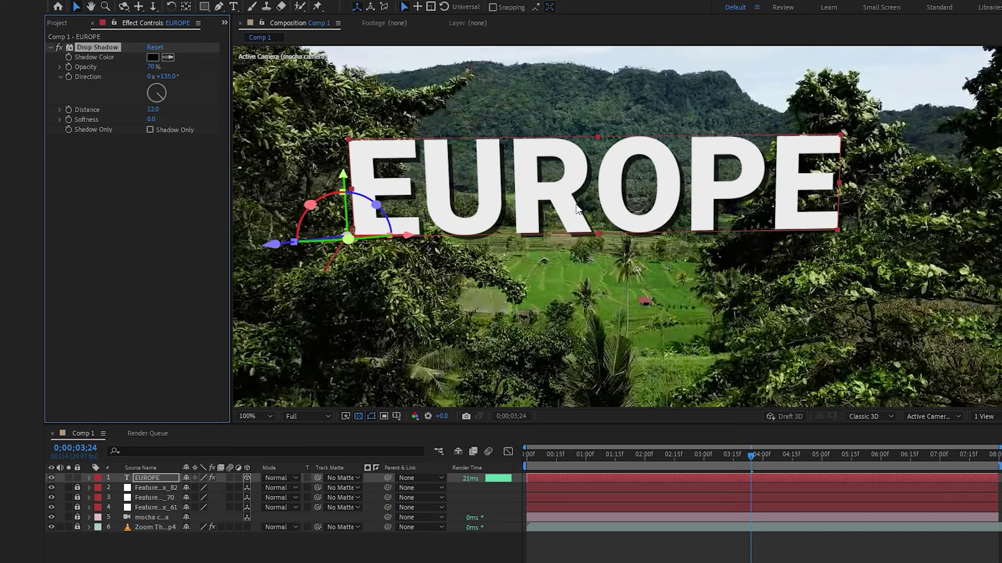
{"action": "mouse_move", "coordinate": [151, 119]}
{"action": "left_mouse_down"}
{"action": "mouse_move", "coordinate": [87, 117]}
{"action": "mouse_move", "coordinate": [146, 112]}
{"action": "left_mouse_up"}
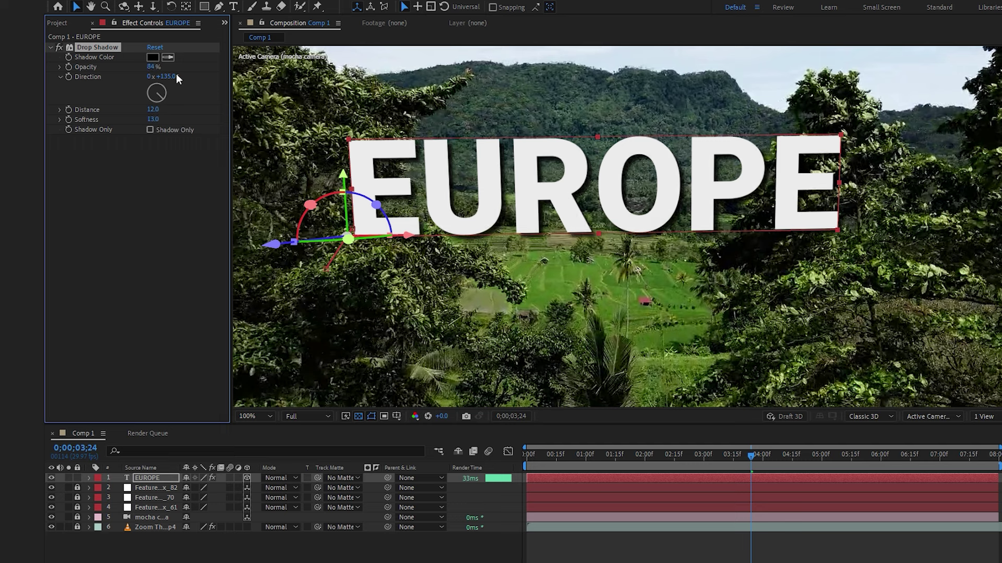
{"action": "left_click_drag", "start_coordinate": [162, 95], "coordinate": [162, 89]}
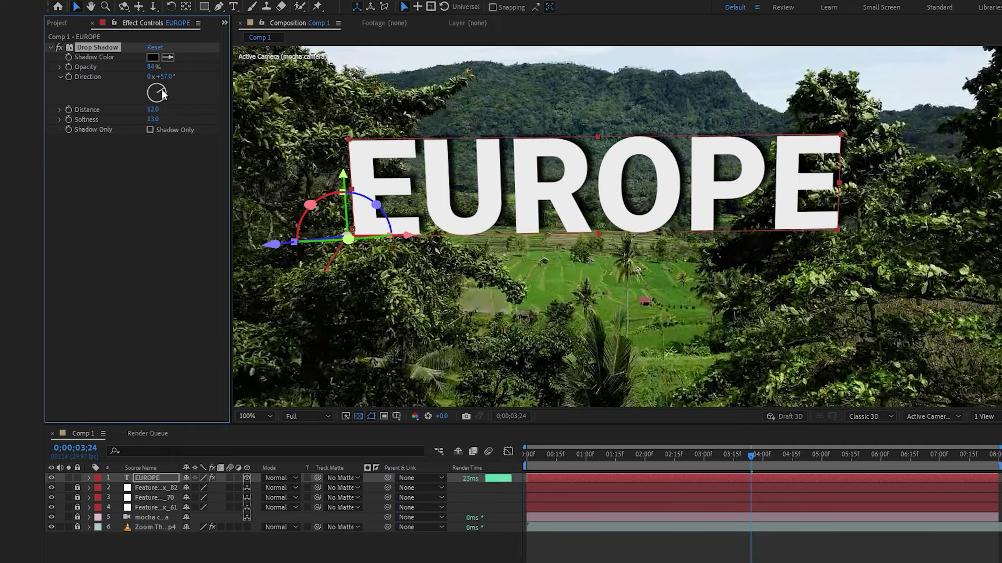
{"action": "key", "text": "shift+slash"}
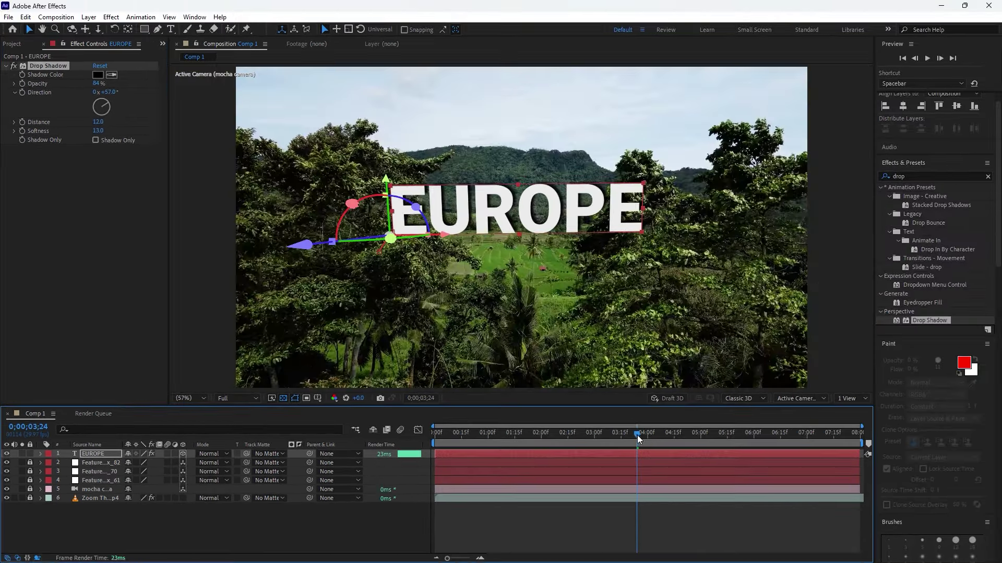
{"action": "left_click_drag", "start_coordinate": [637, 436], "coordinate": [775, 441]}
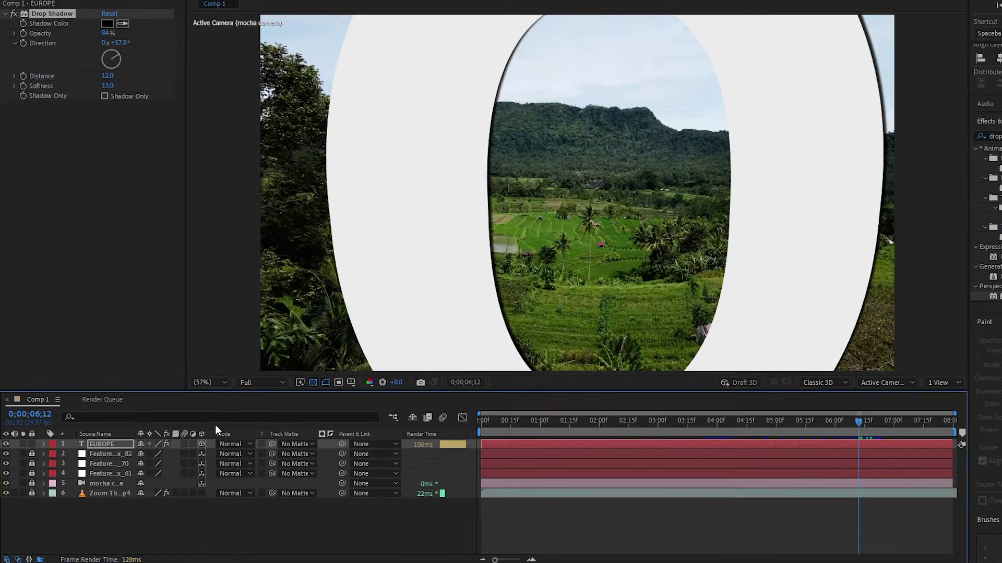
Enable motion blur on EUROPE, inspect it at 0;00;06;18, and preview the comp
{"action": "left_click", "coordinate": [184, 444]}
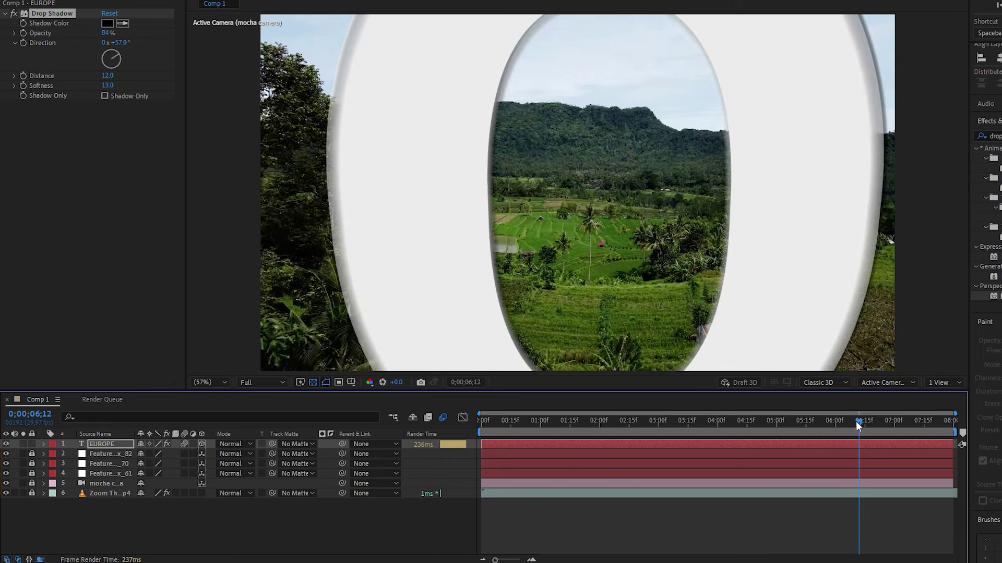
{"action": "left_click_drag", "start_coordinate": [856, 422], "coordinate": [477, 419]}
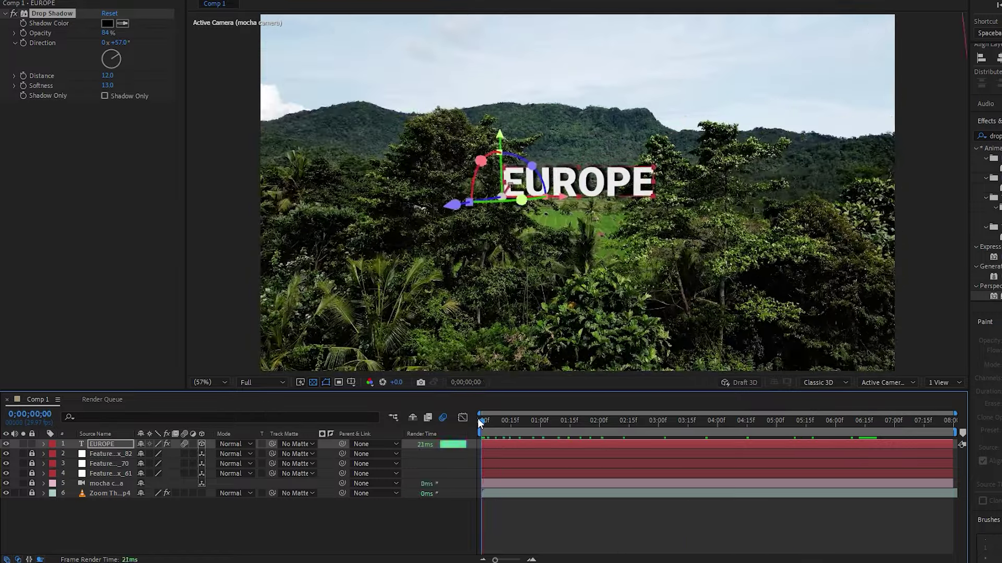
{"action": "key", "text": "space"}
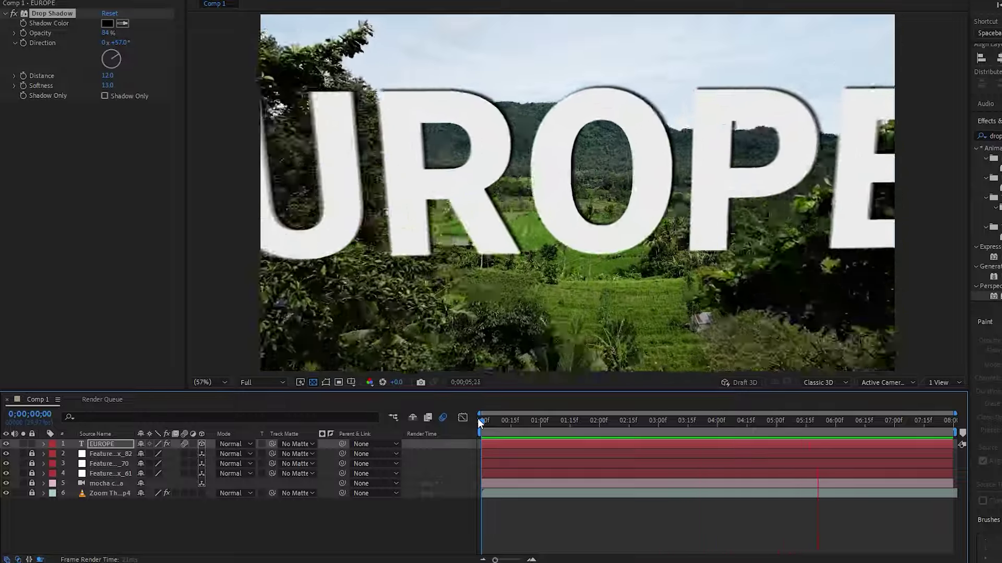
{"action": "left_click", "coordinate": [907, 422]}
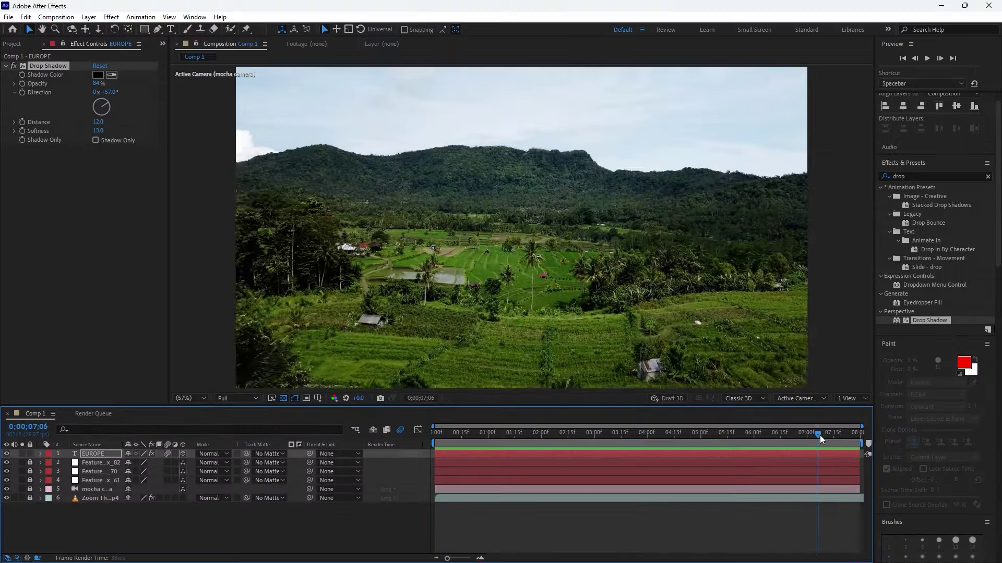
{"action": "left_click_drag", "start_coordinate": [819, 435], "coordinate": [753, 436]}
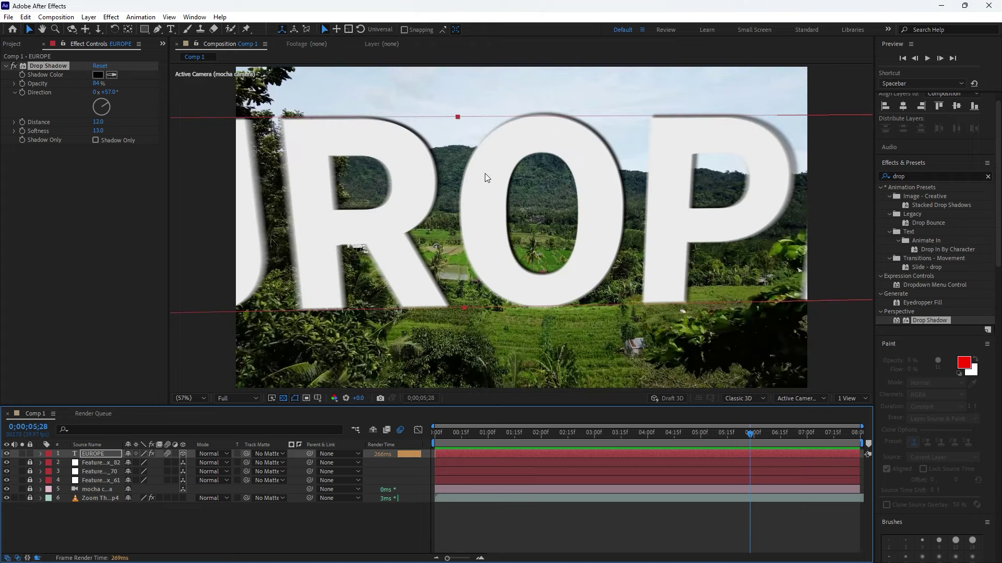